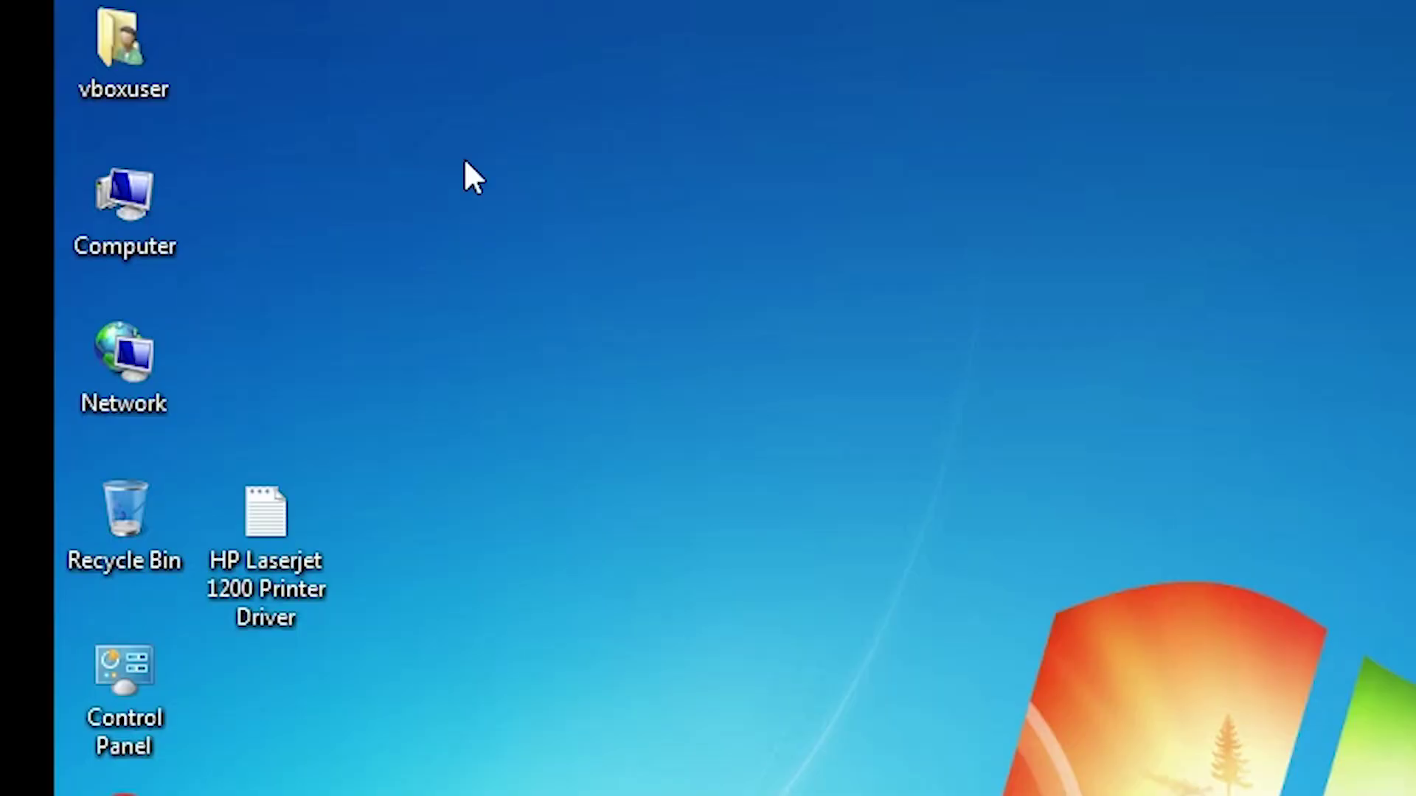
# Check the Windows edition and system type in the Computer properties, and close the System window
pyautogui.rightClick(126, 209)
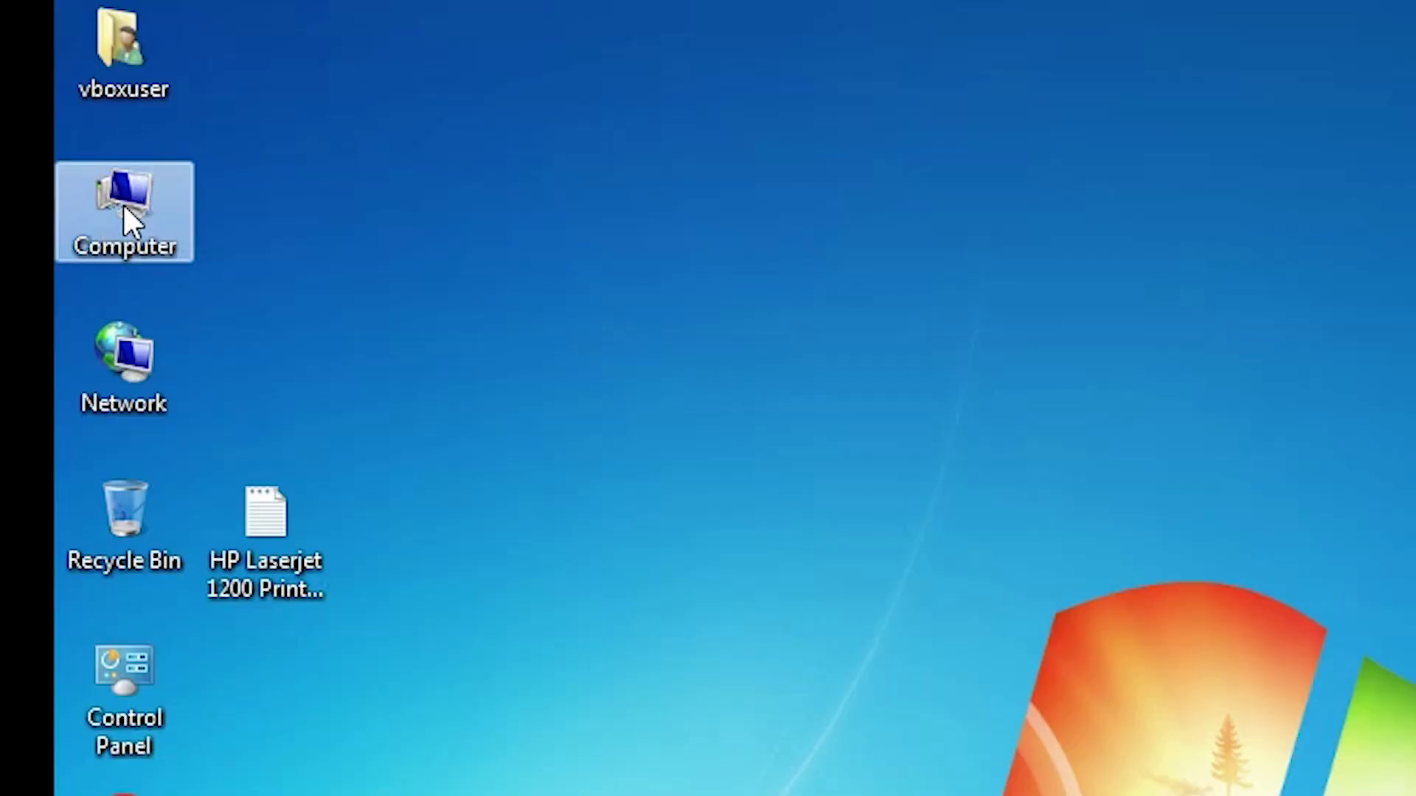
pyautogui.click(264, 566)
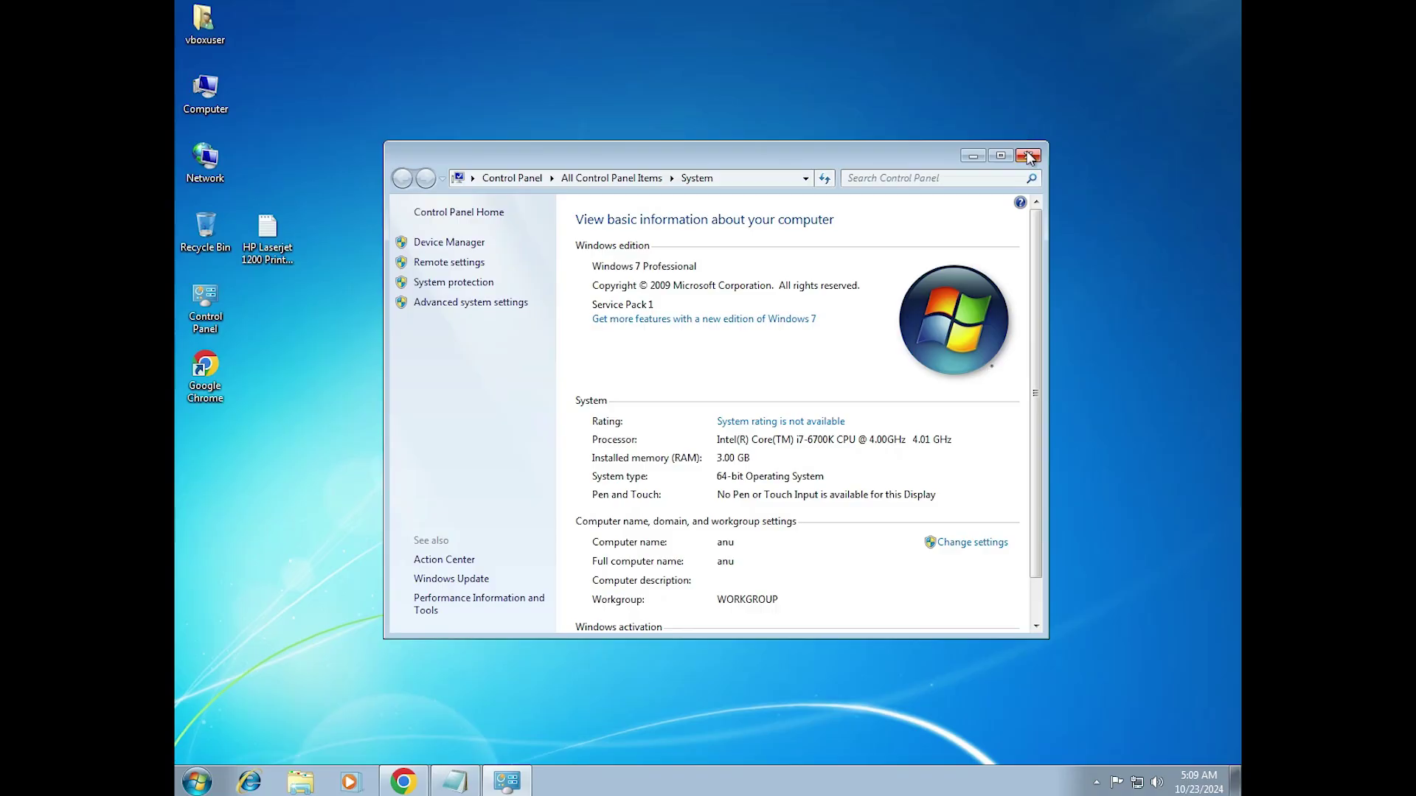
pyautogui.click(1027, 148)
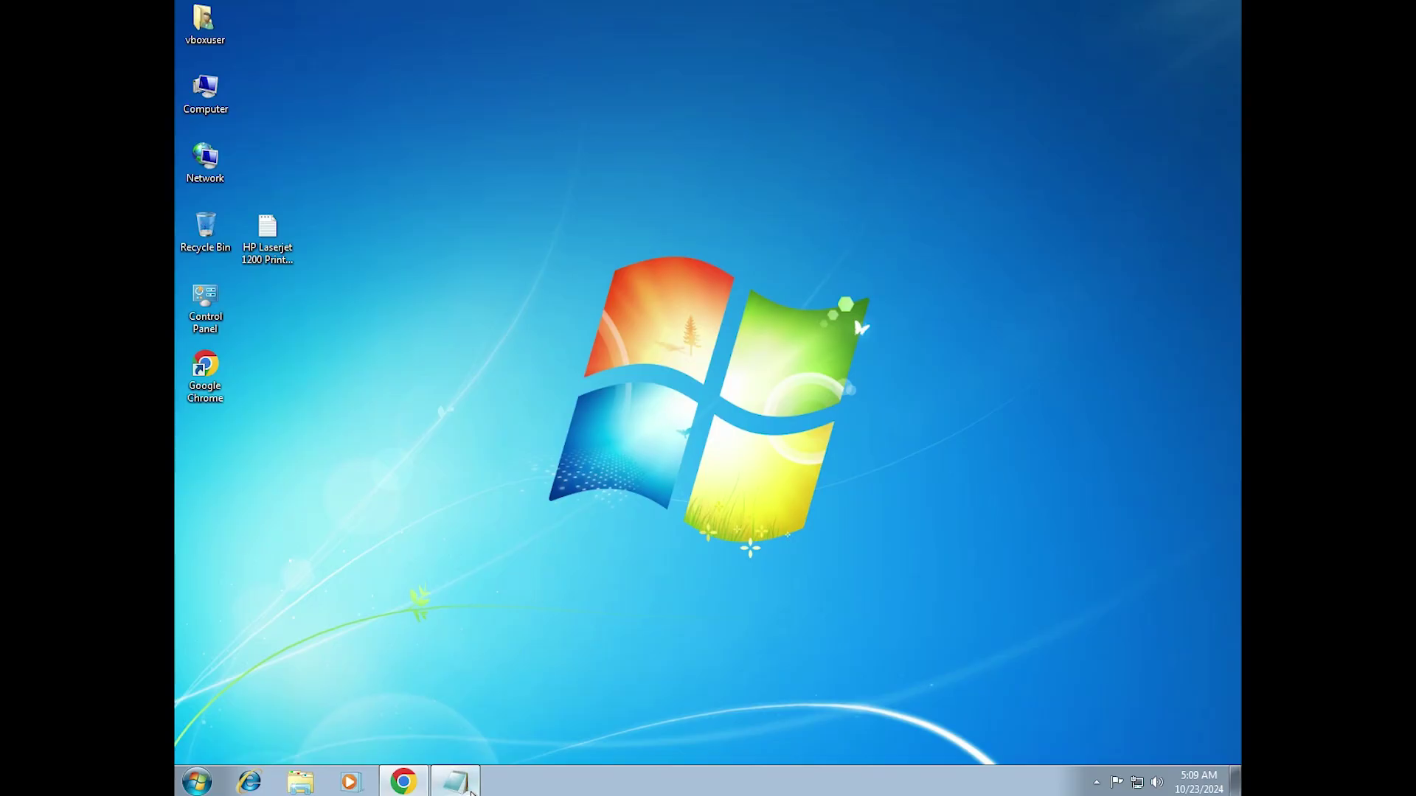
# Download the 64-bit HP Laserjet 1200 series printer driver folder from the Google Drive link and show the downloaded zip in its folder
pyautogui.click(455, 780)
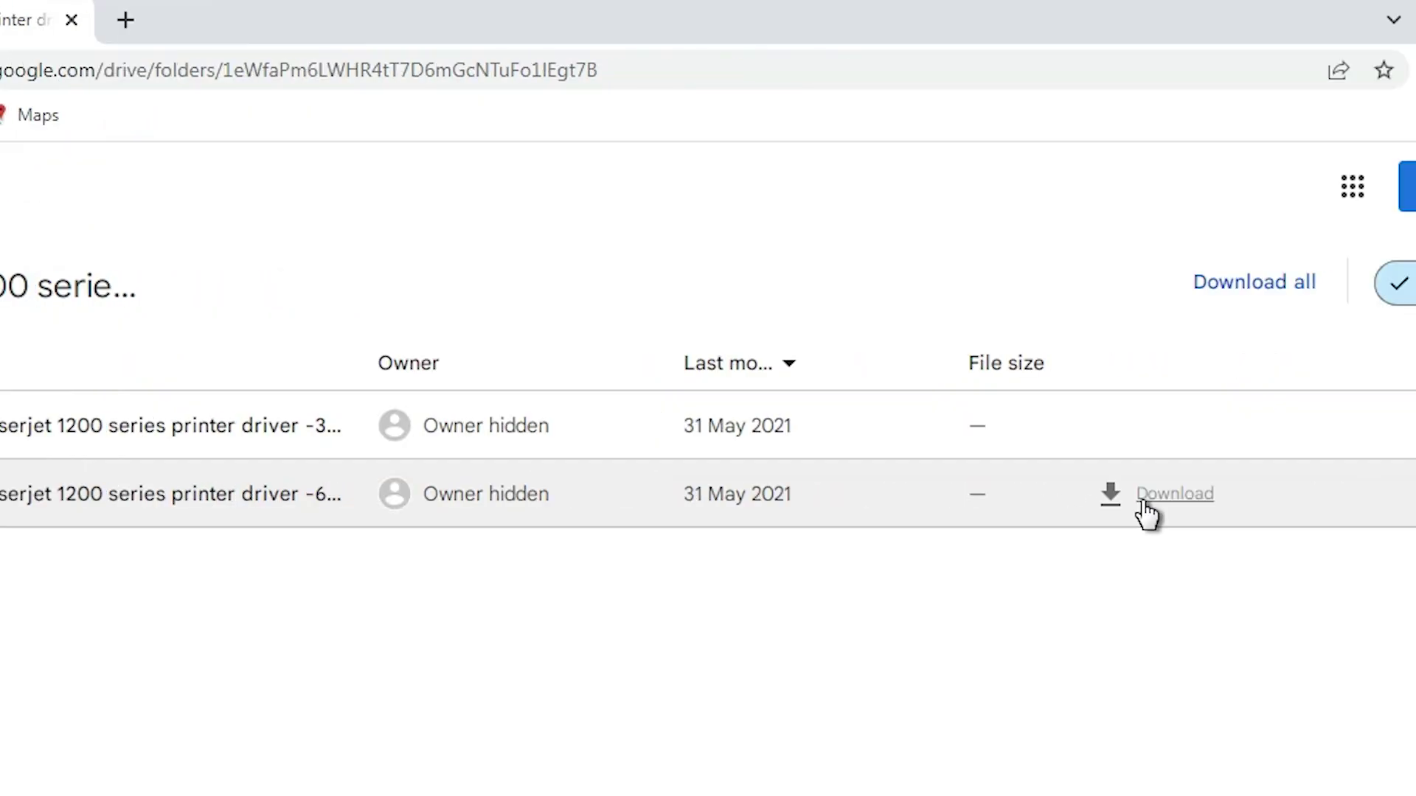
pyautogui.click(1113, 495)
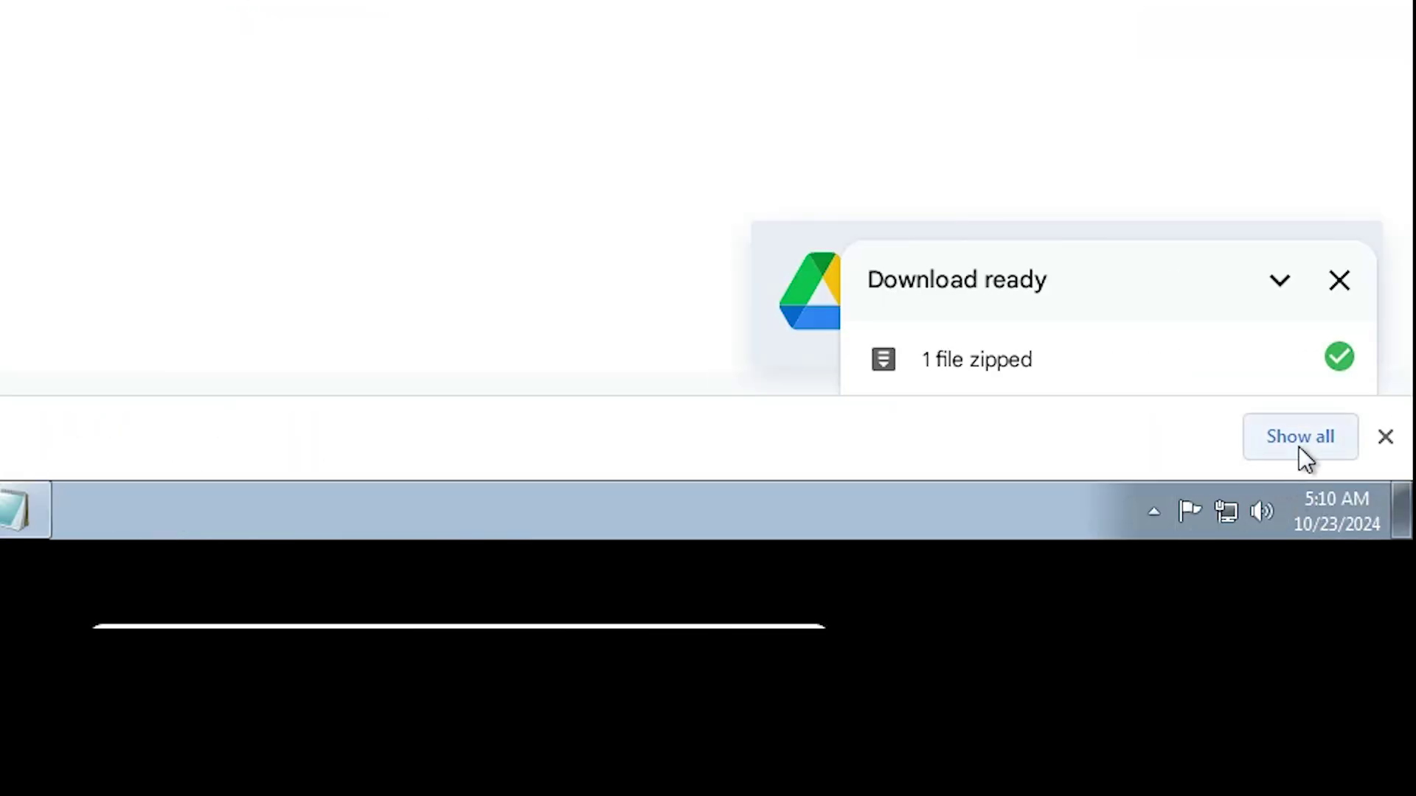
pyautogui.click(1289, 436)
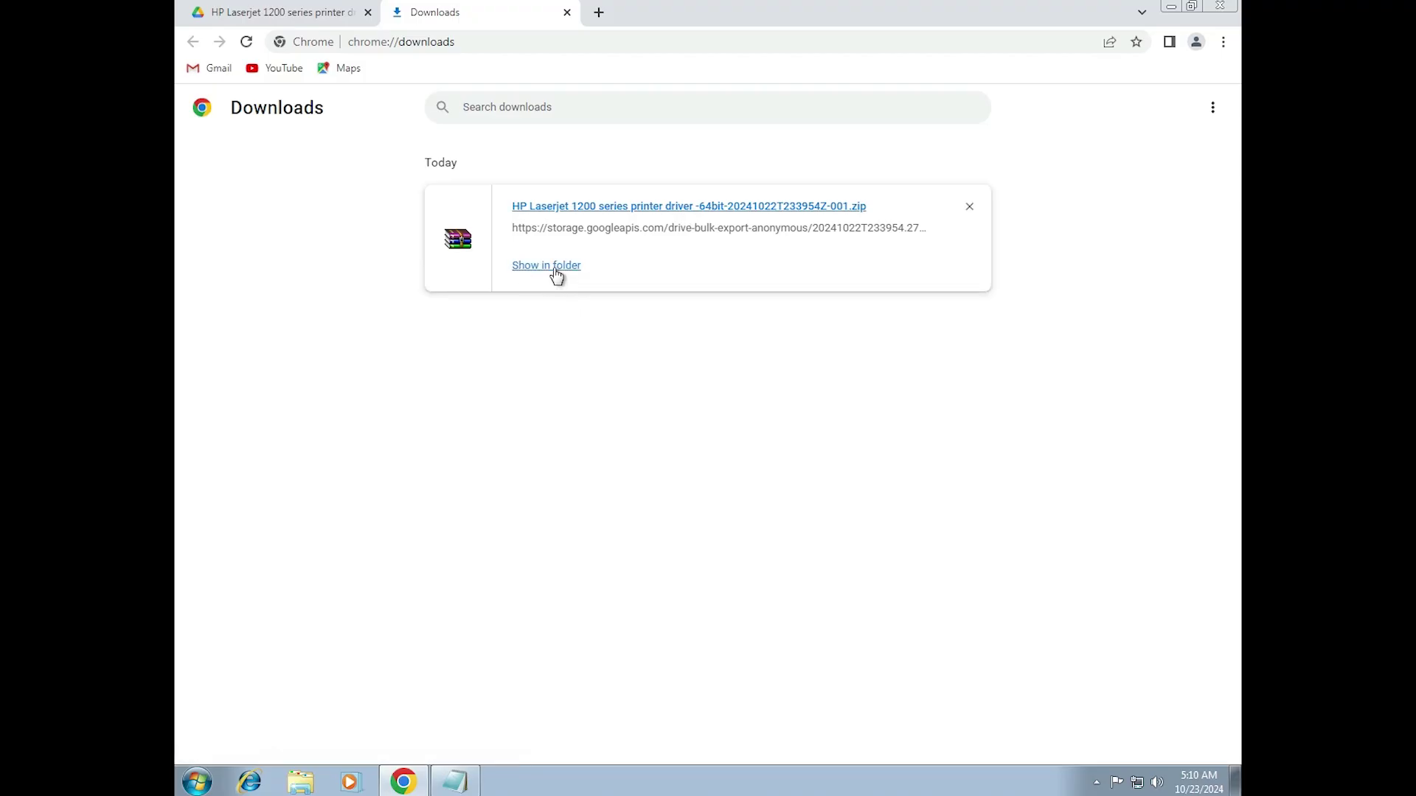
pyautogui.click(556, 267)
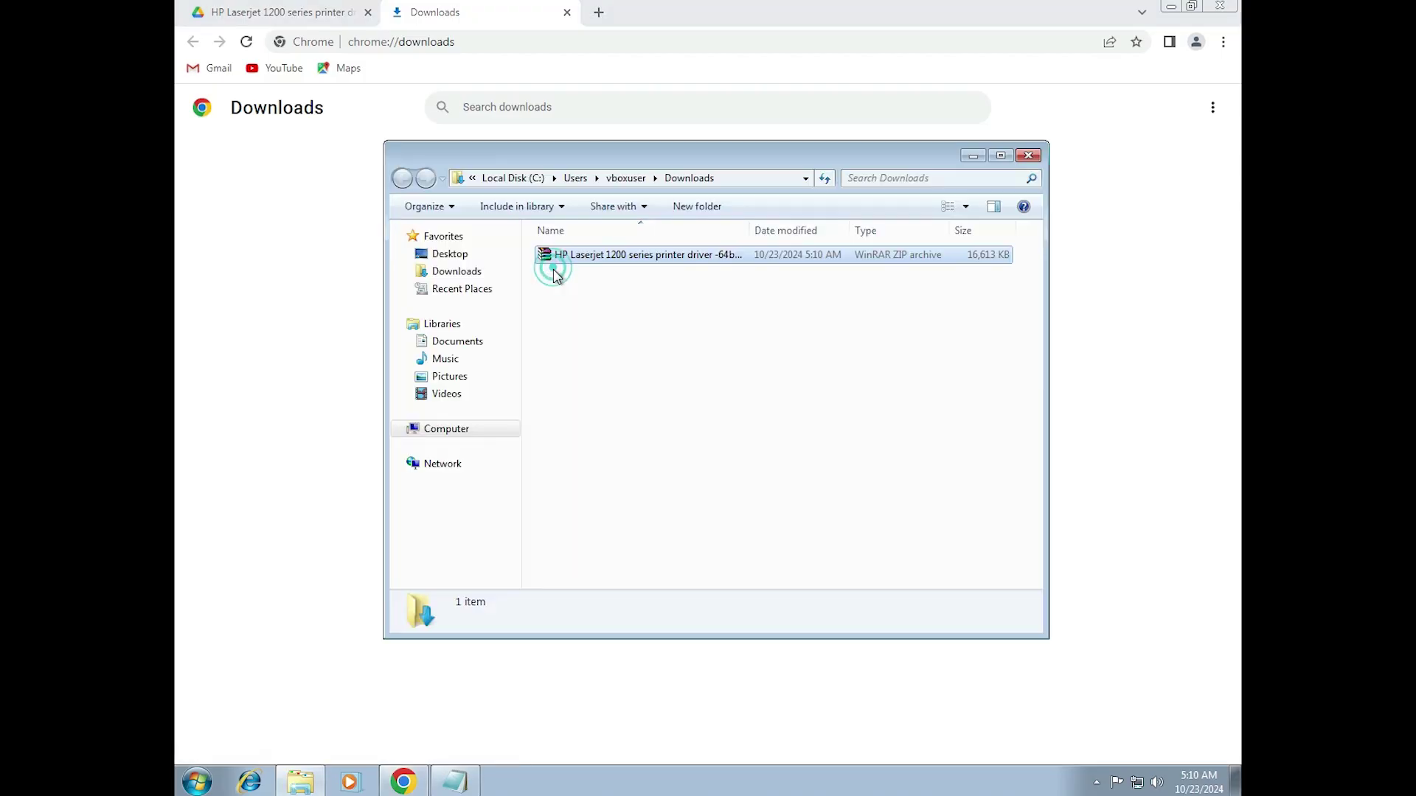
# Move the downloaded driver zip from the Downloads folder to the desktop and close the folder window
pyautogui.click(1170, 7)
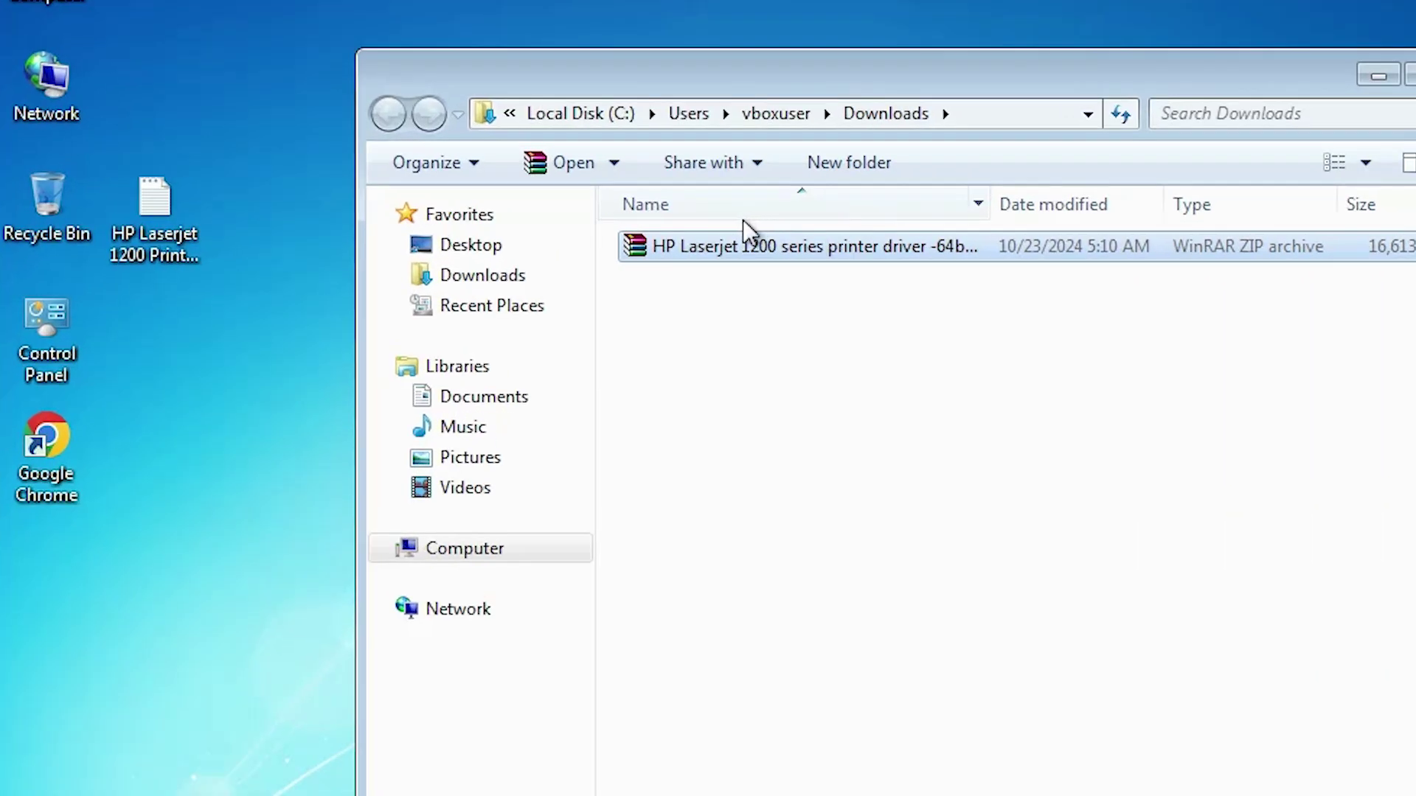
pyautogui.moveTo(594, 252); pyautogui.dragTo(240, 450)
pyautogui.click(1138, 38)
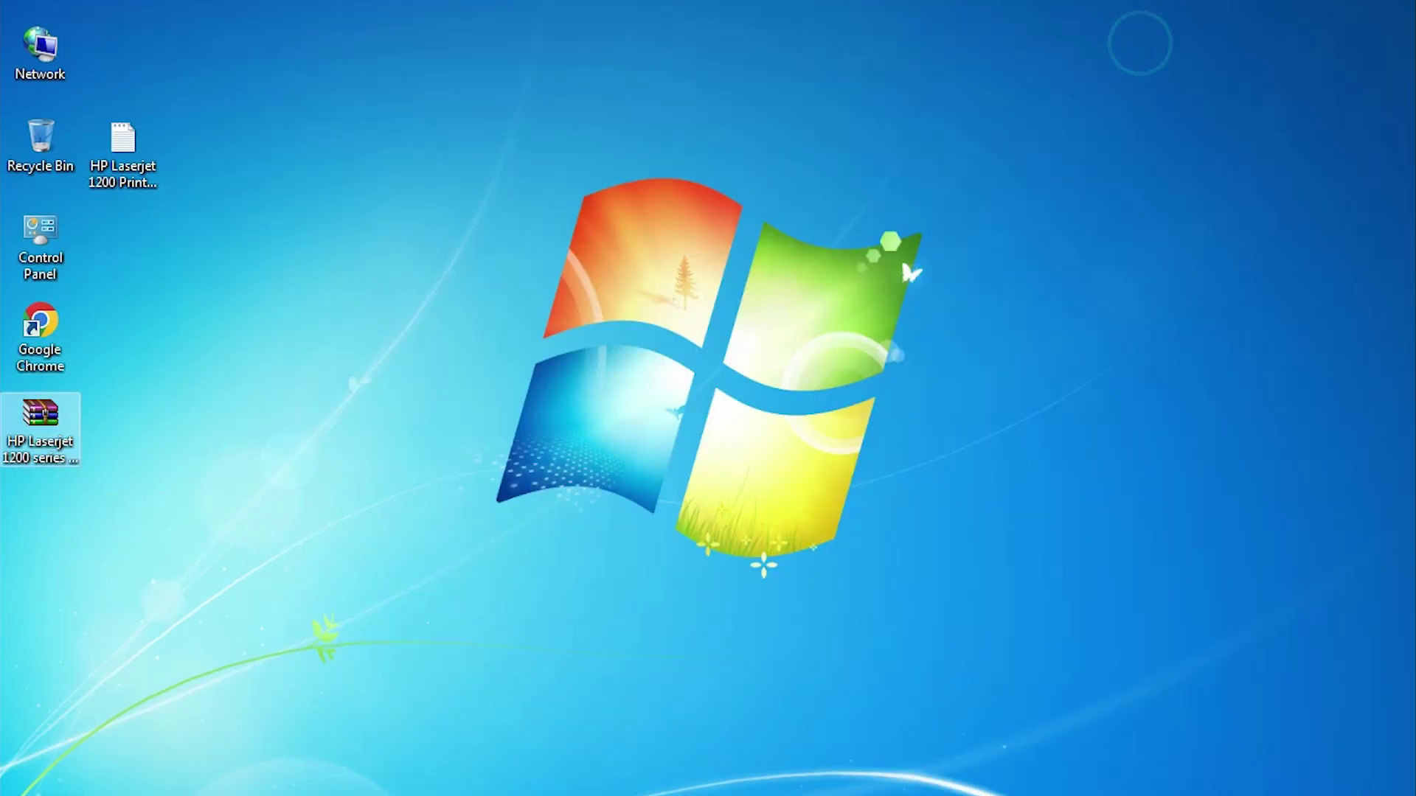
# Extract the driver zip on the desktop with WinRAR into its default destination folder
pyautogui.click(16, 438)
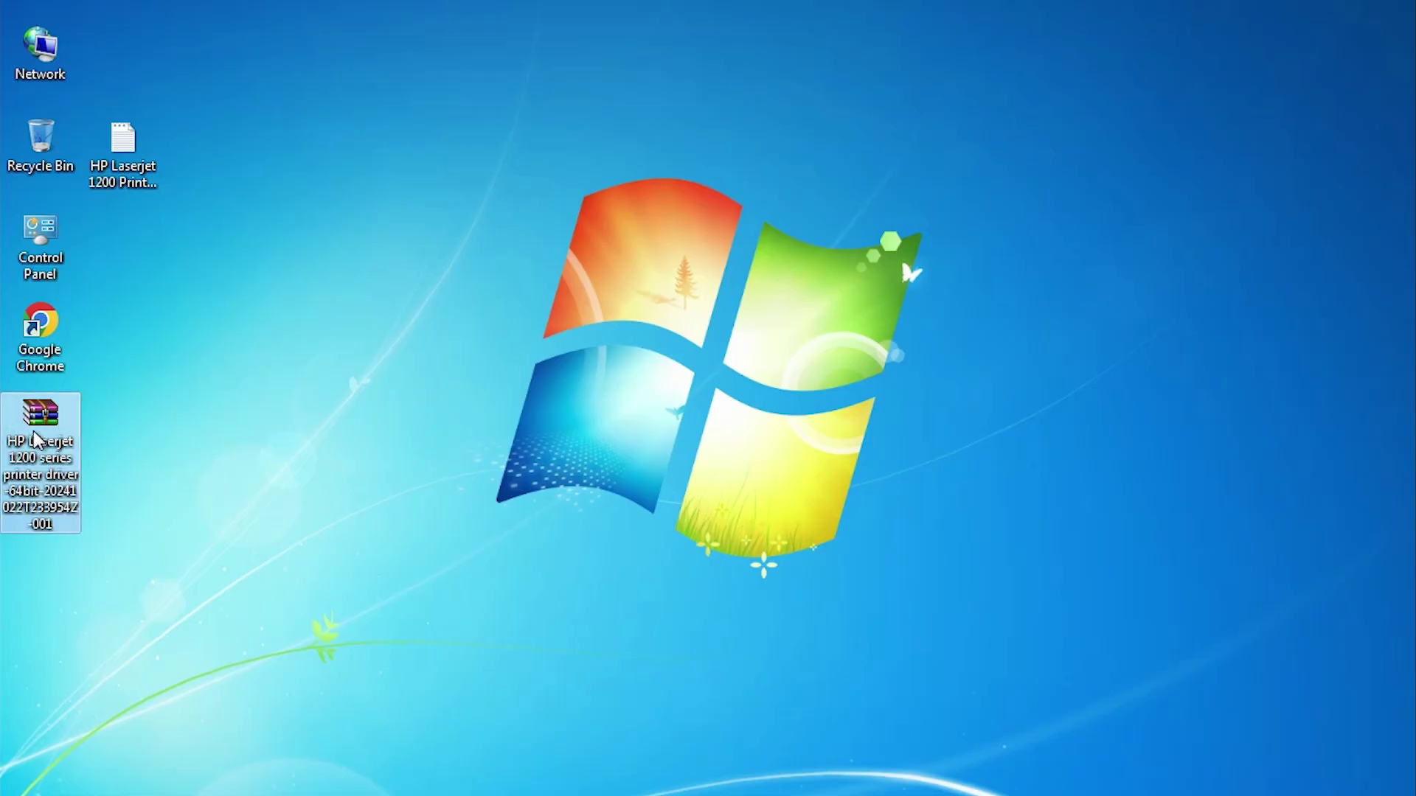
pyautogui.rightClick(34, 435)
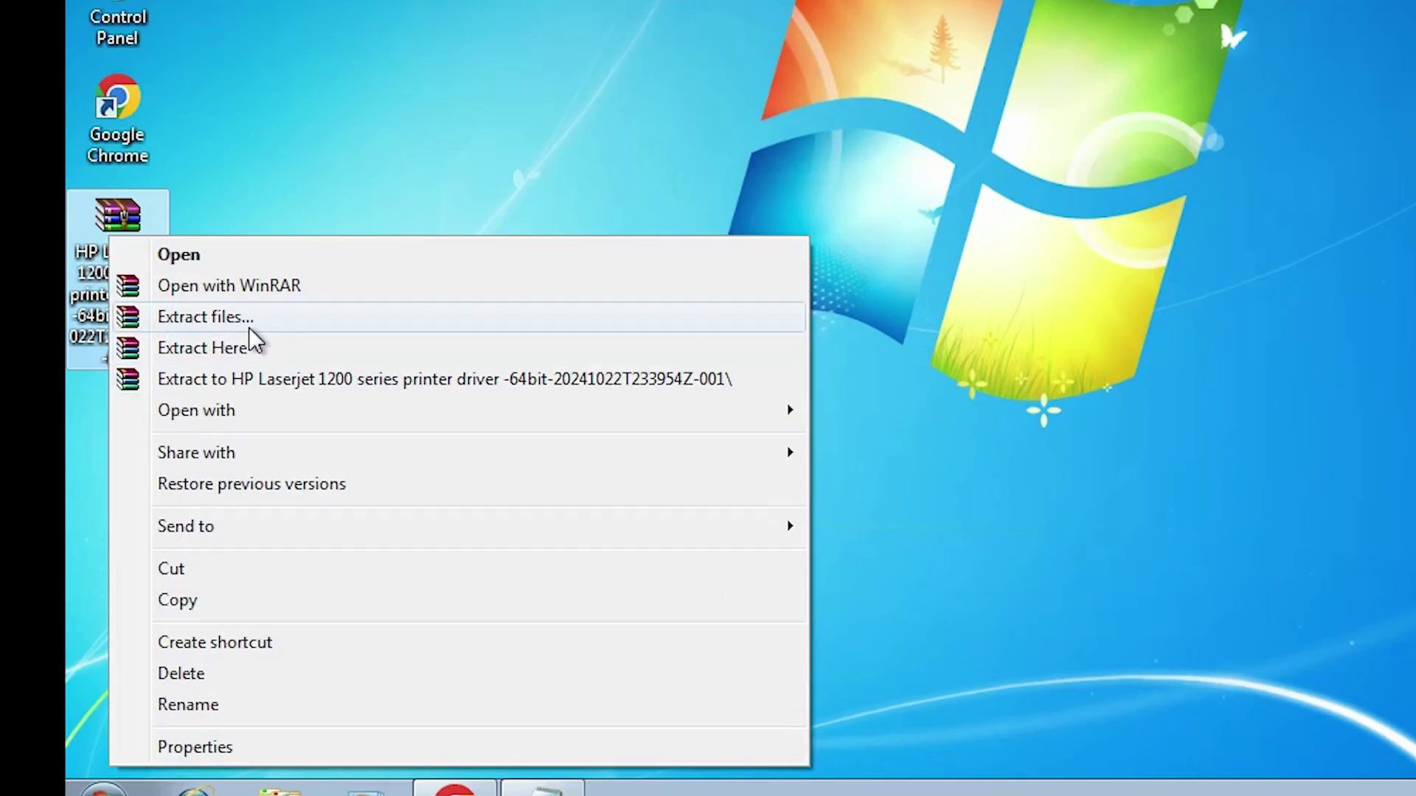
pyautogui.click(249, 325)
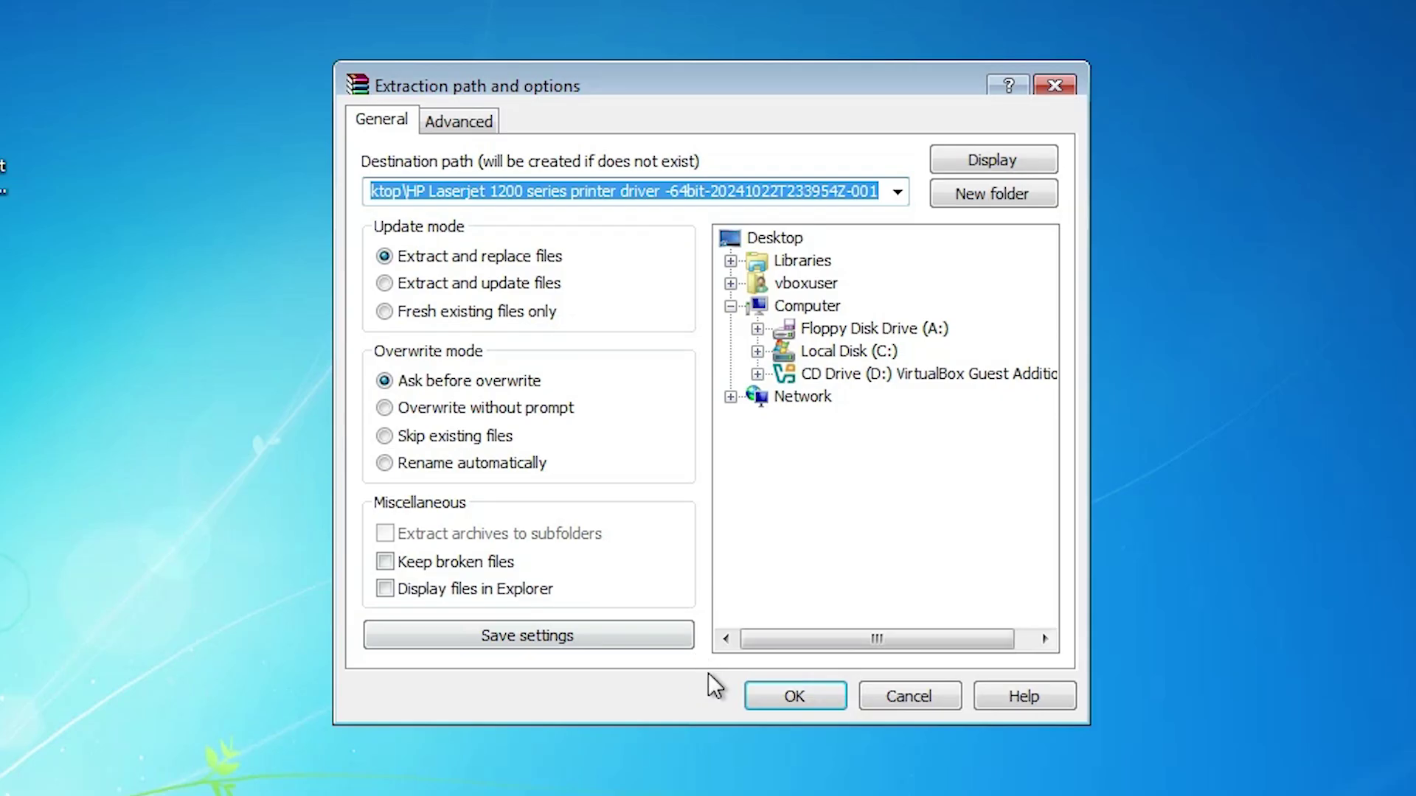
pyautogui.click(794, 780)
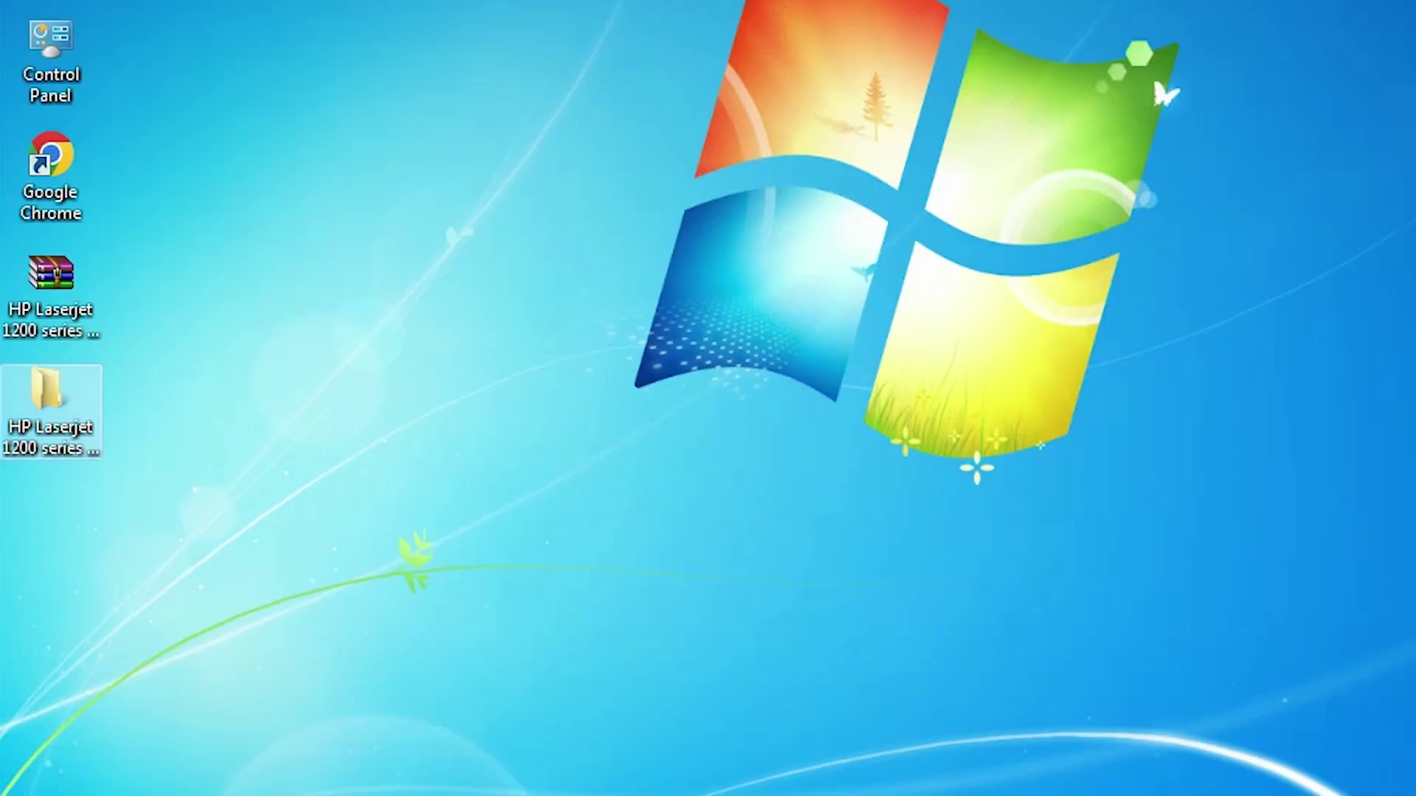
# Look through the extracted 64-bit driver folder's contents and close the window
pyautogui.doubleClick(44, 422)
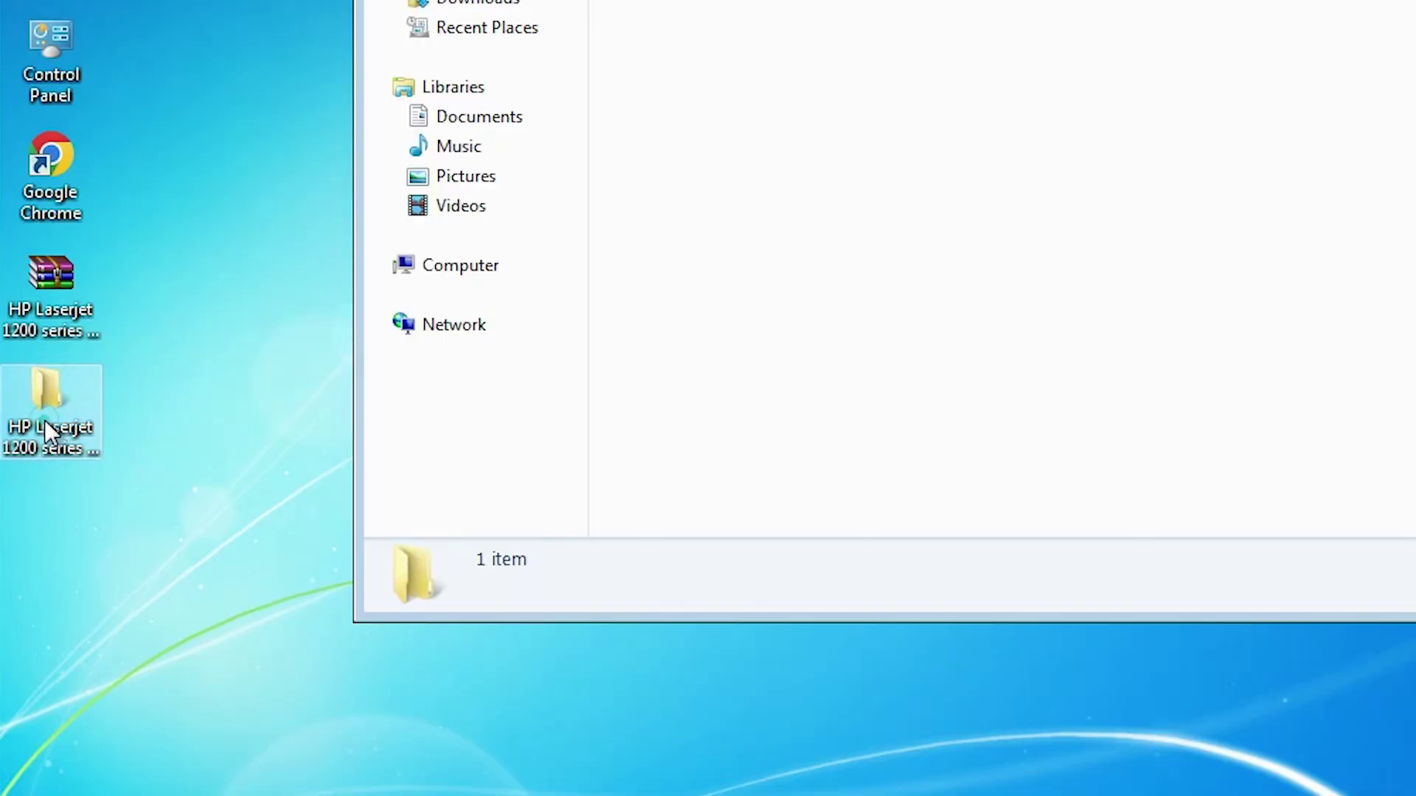
pyautogui.doubleClick(668, 267)
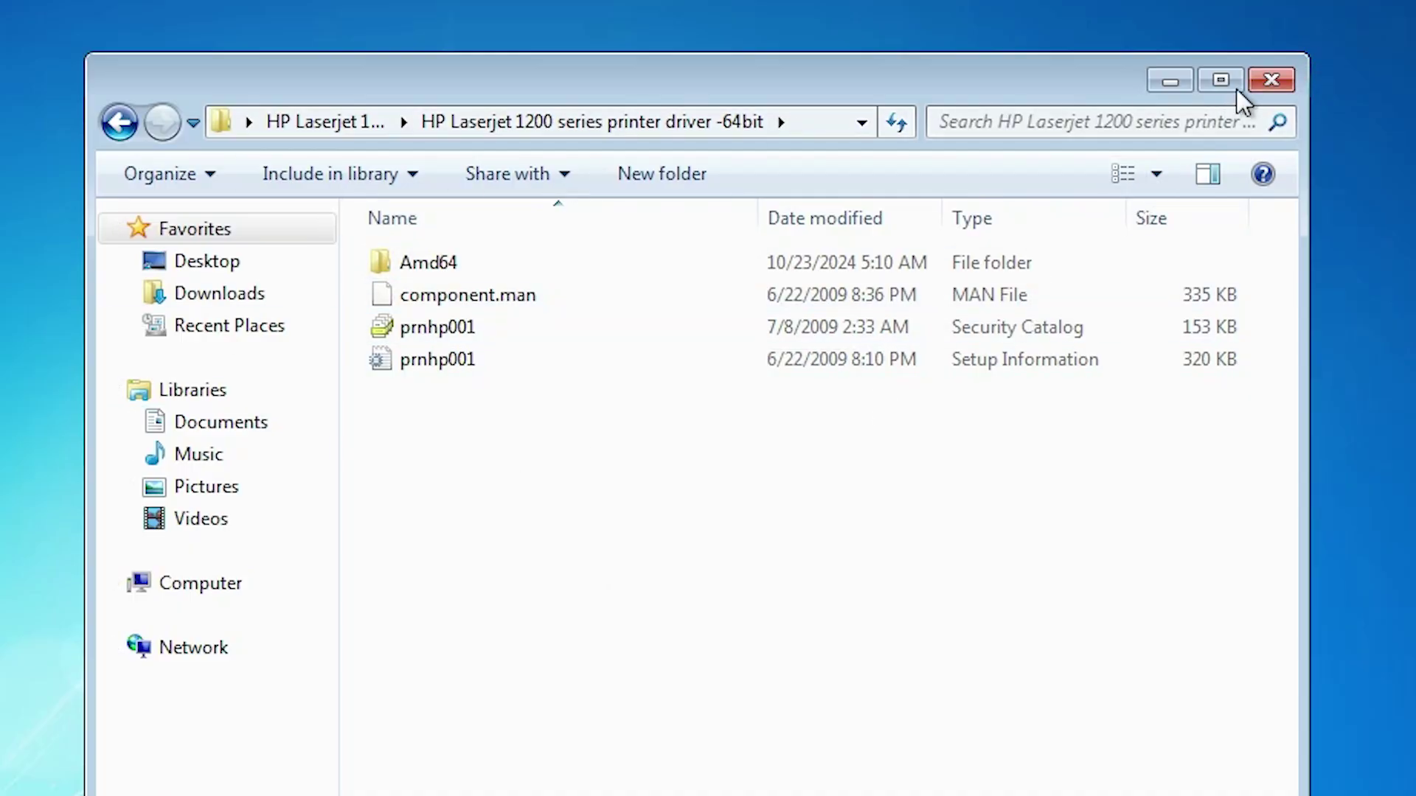
pyautogui.click(1273, 80)
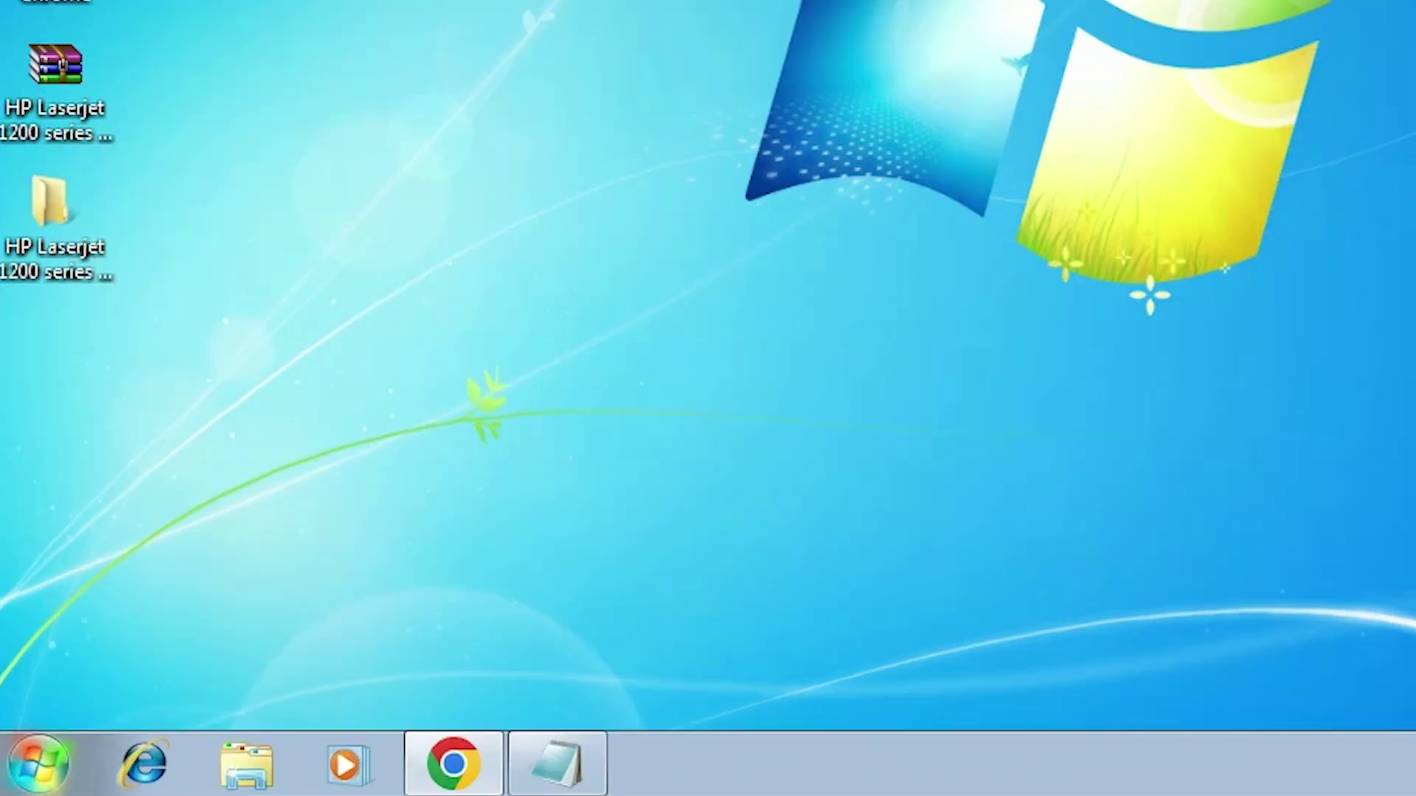
# Open Devices and Printers in Control Panel and start adding a local printer, with the Devices and Printers window minimized
pyautogui.click(40, 784)
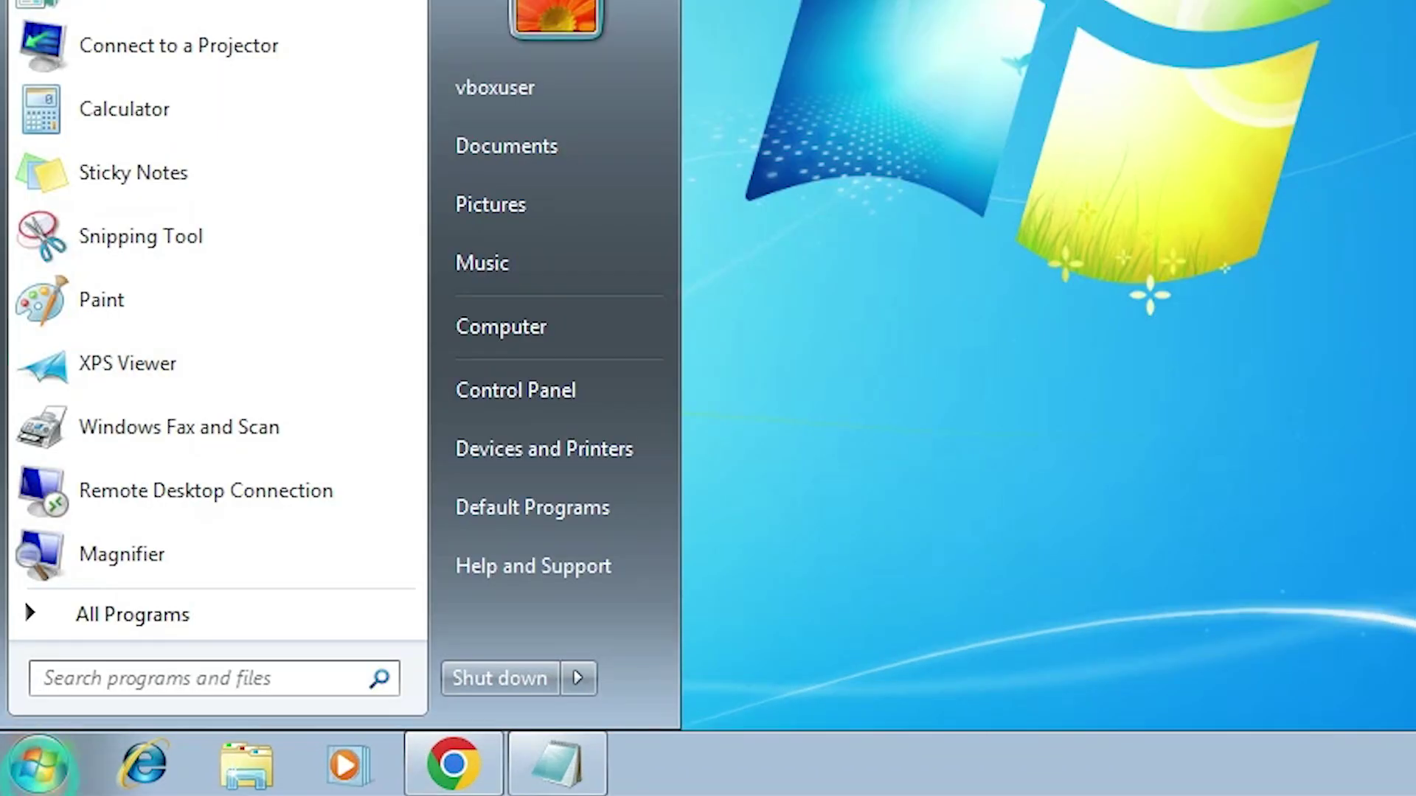
pyautogui.click(595, 394)
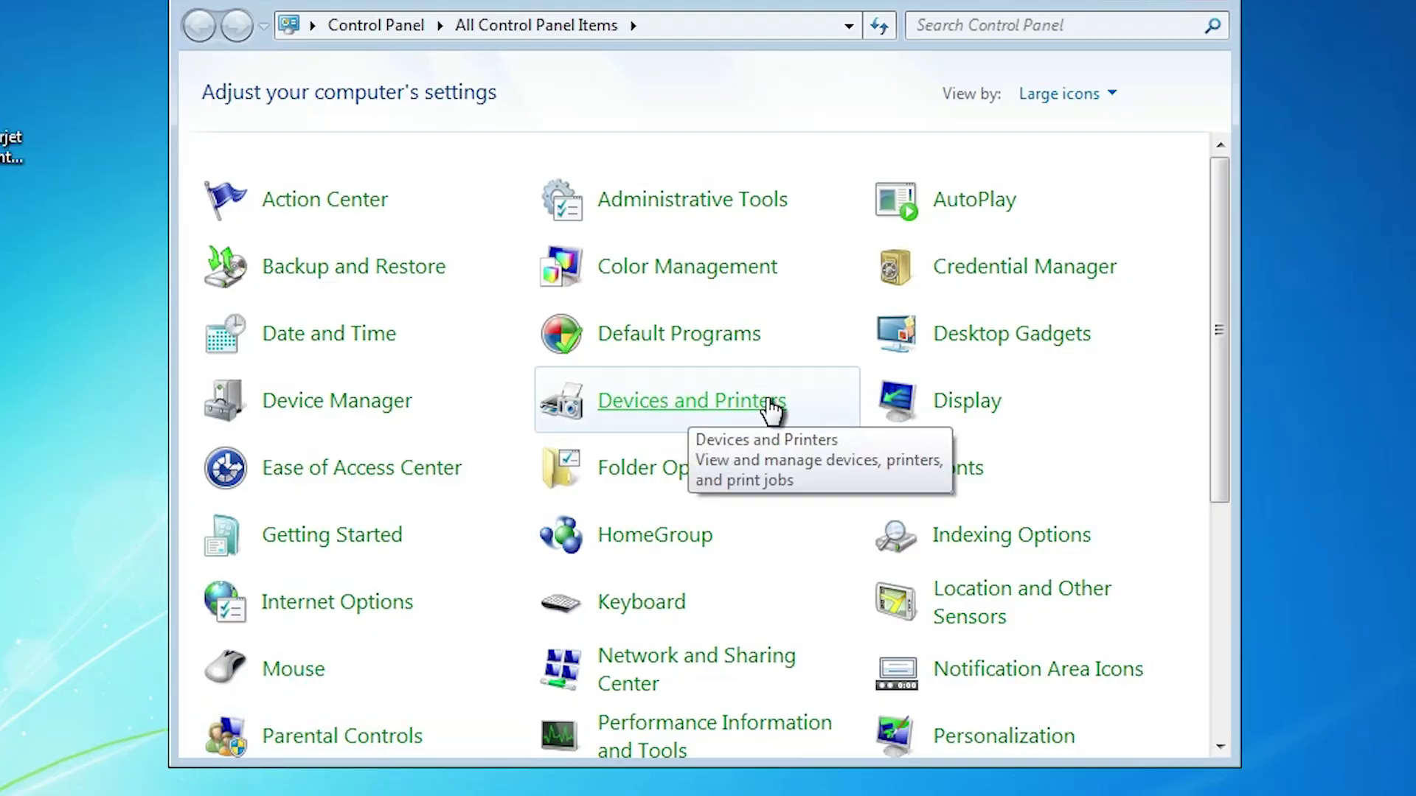
pyautogui.click(770, 406)
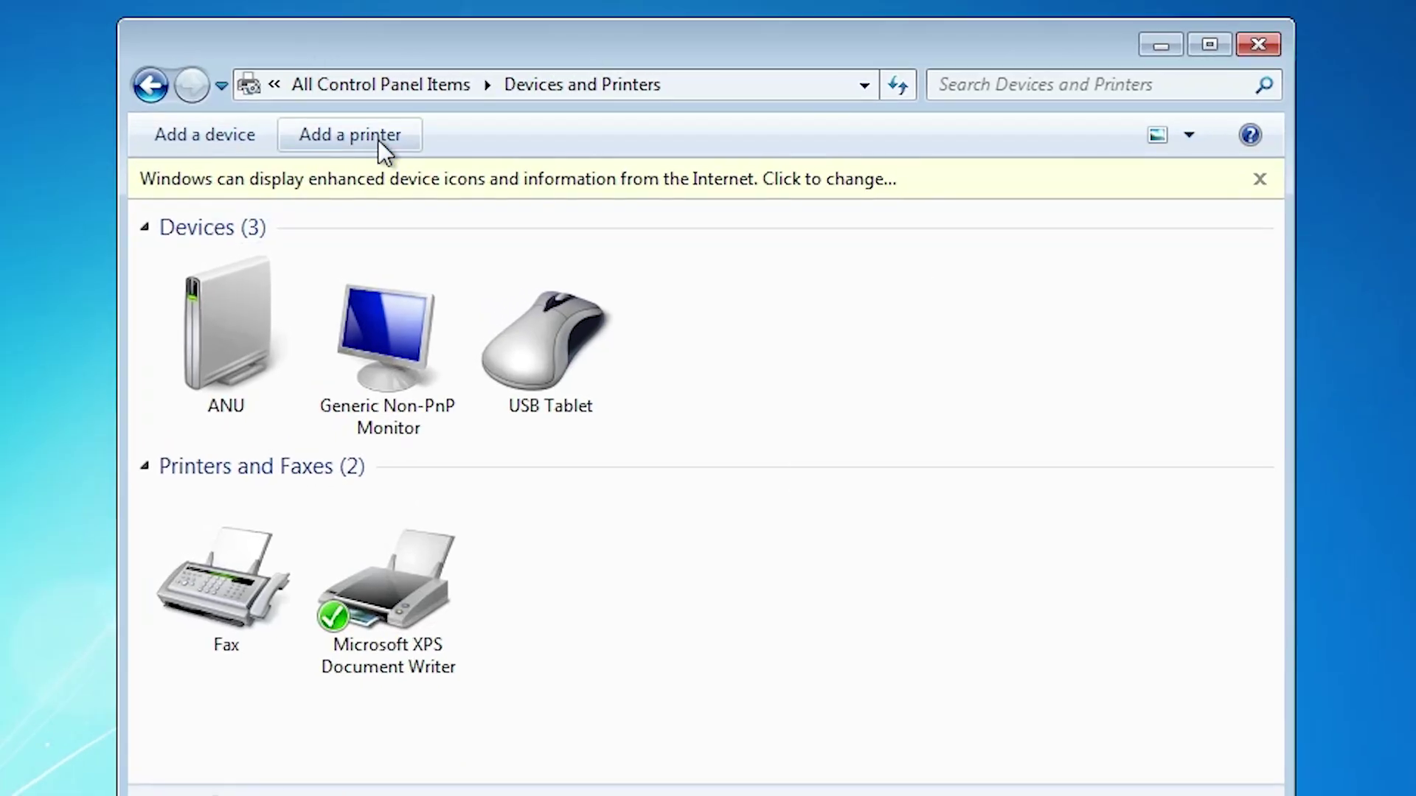
pyautogui.click(378, 138)
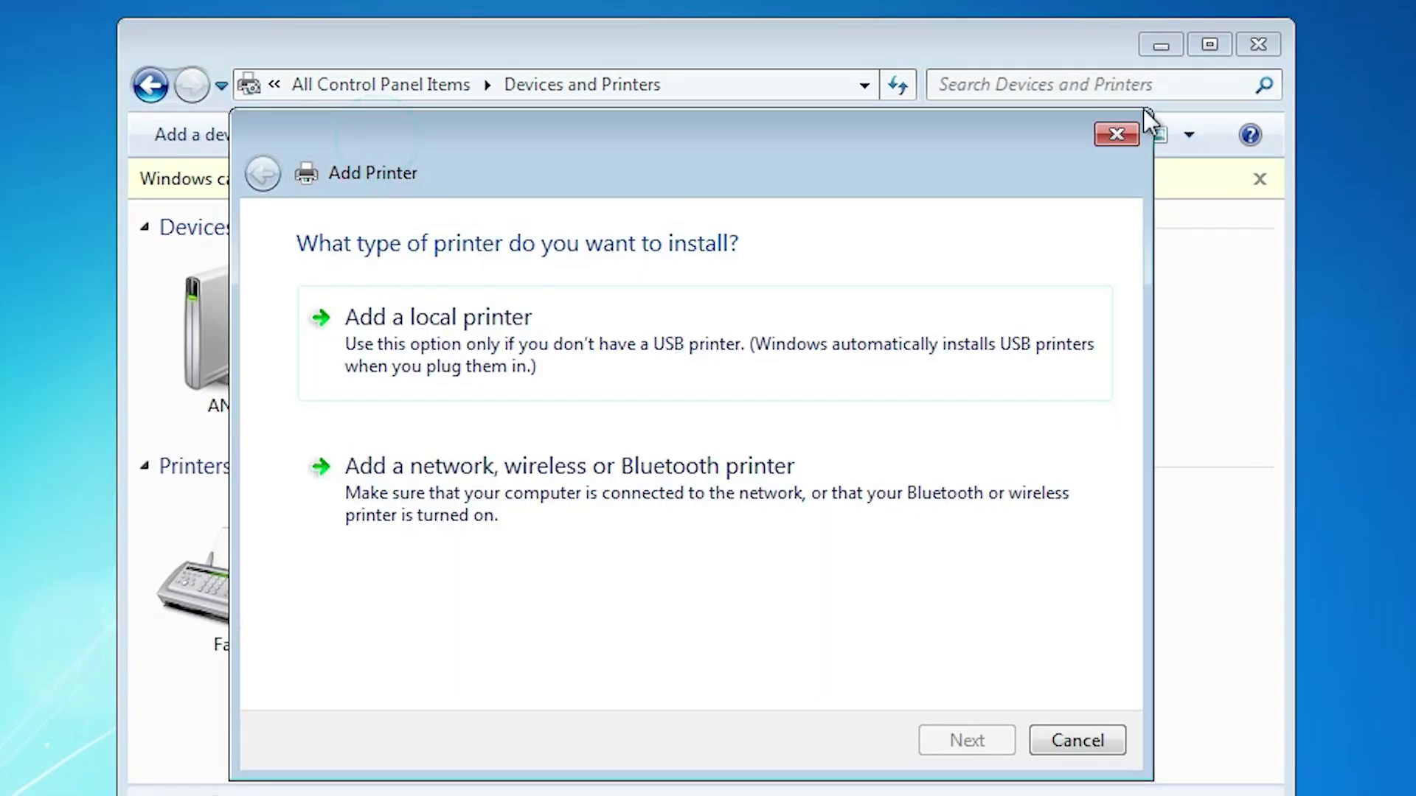
pyautogui.click(1157, 48)
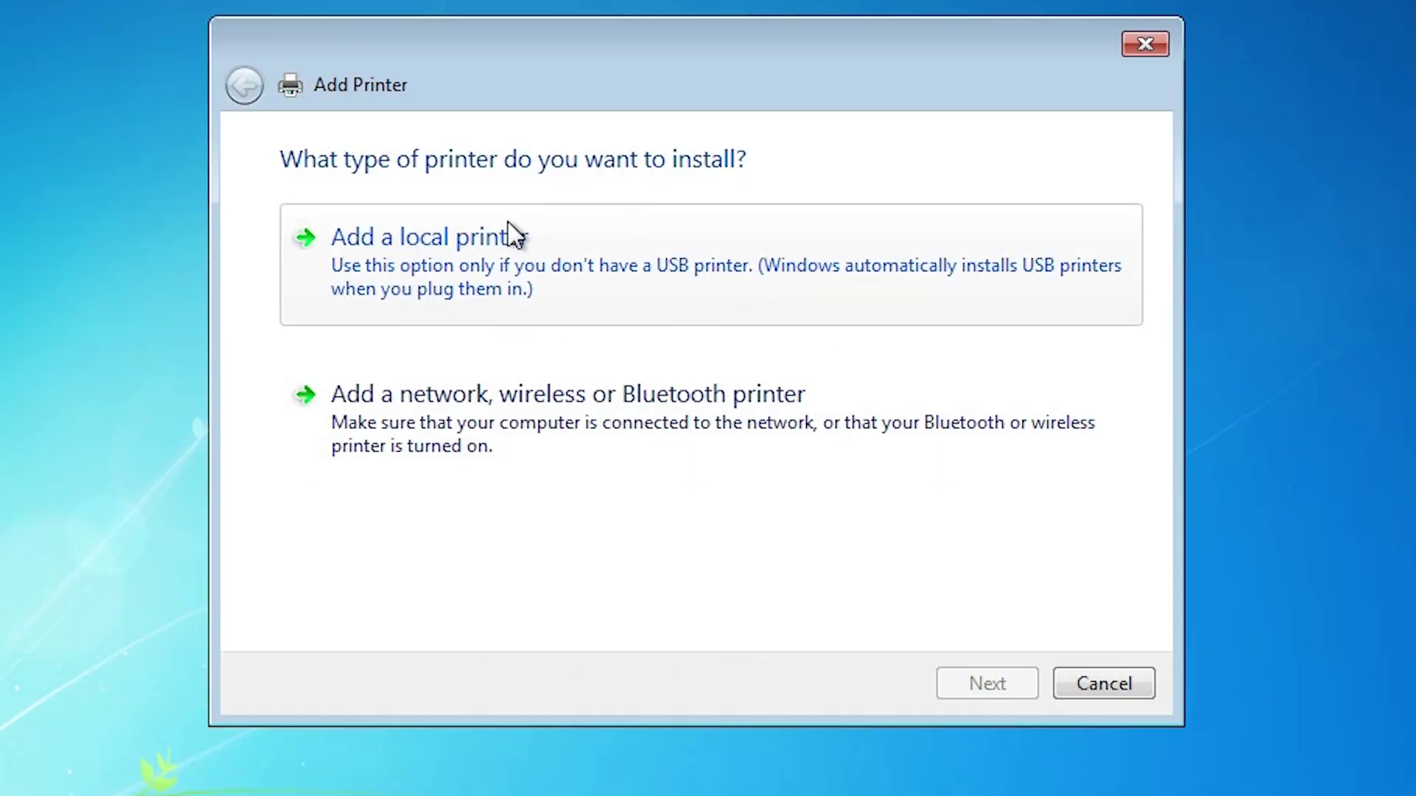
pyautogui.click(508, 240)
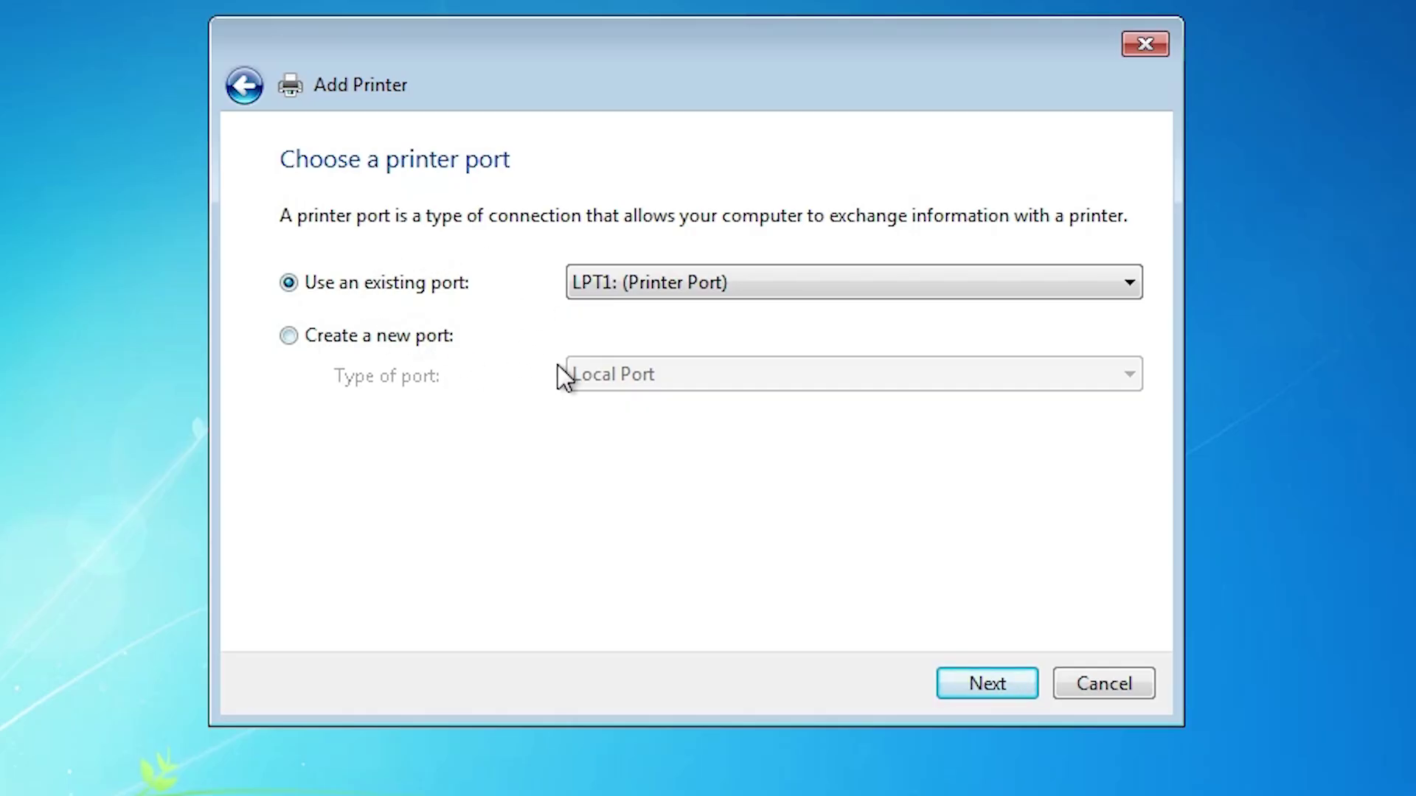
# Use the existing port USB_001 (Local Port) for the new printer and continue to the driver selection
pyautogui.click(634, 289)
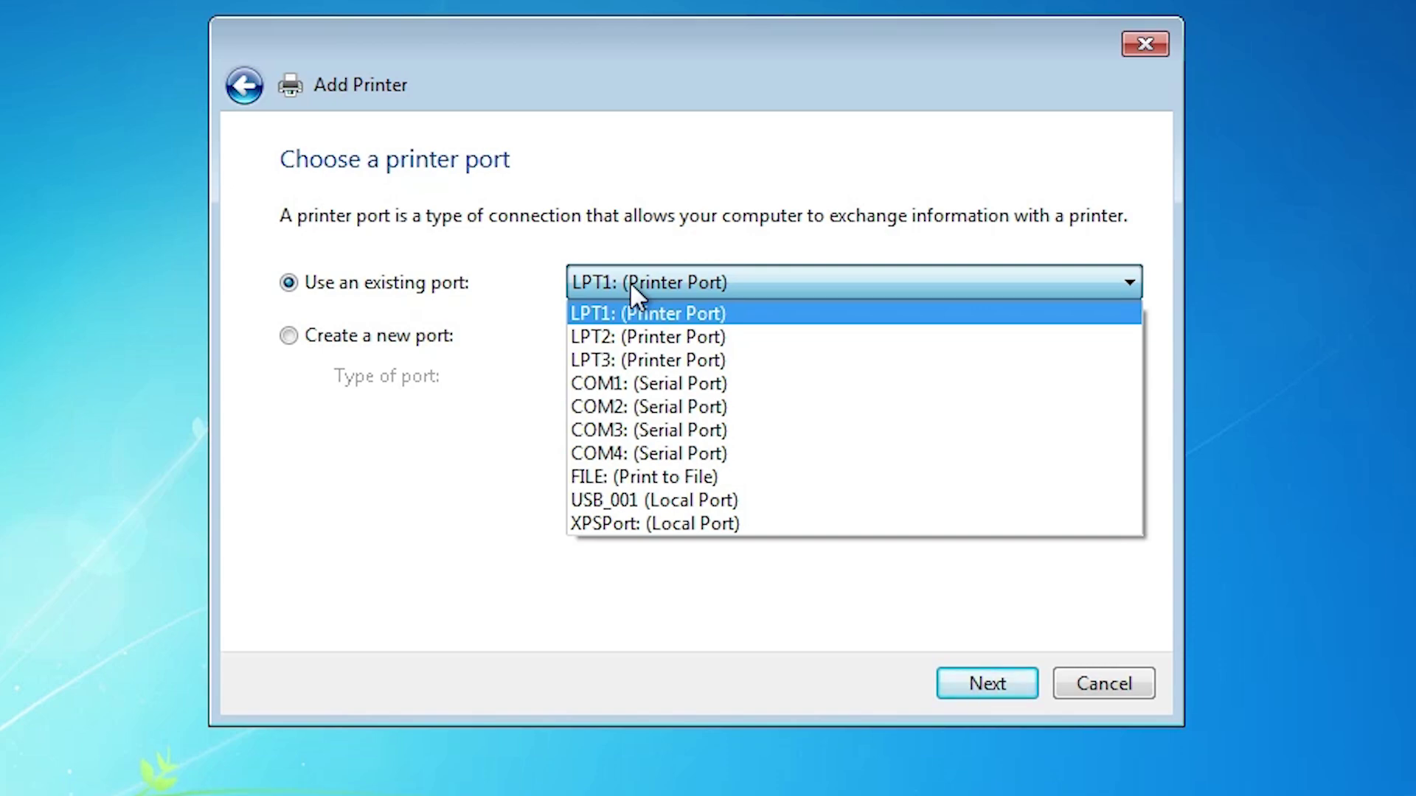
pyautogui.click(655, 503)
pyautogui.click(1025, 683)
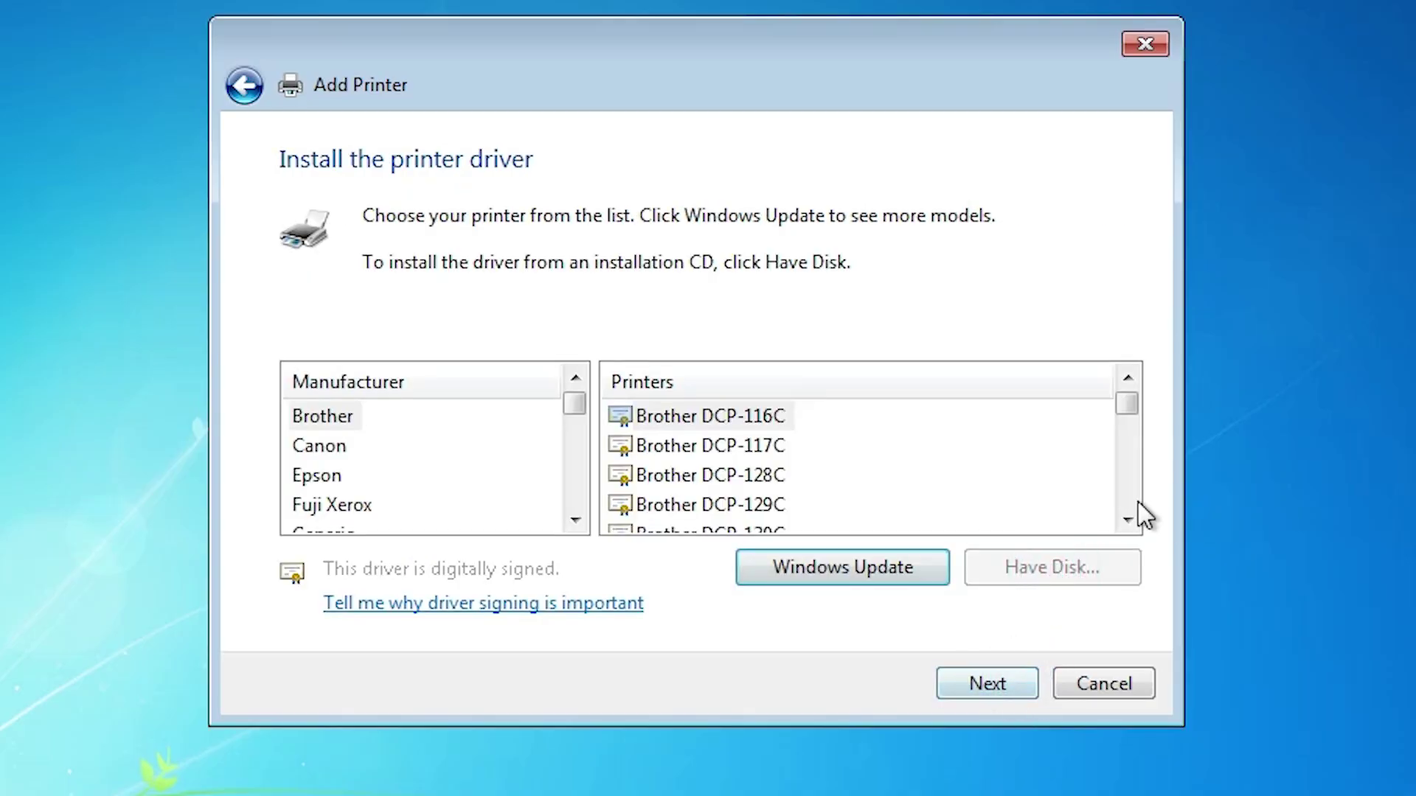
# Load the driver from disk using the prnhp001 setup information file in the extracted 64-bit driver folder on the desktop
pyautogui.click(1052, 567)
pyautogui.click(935, 524)
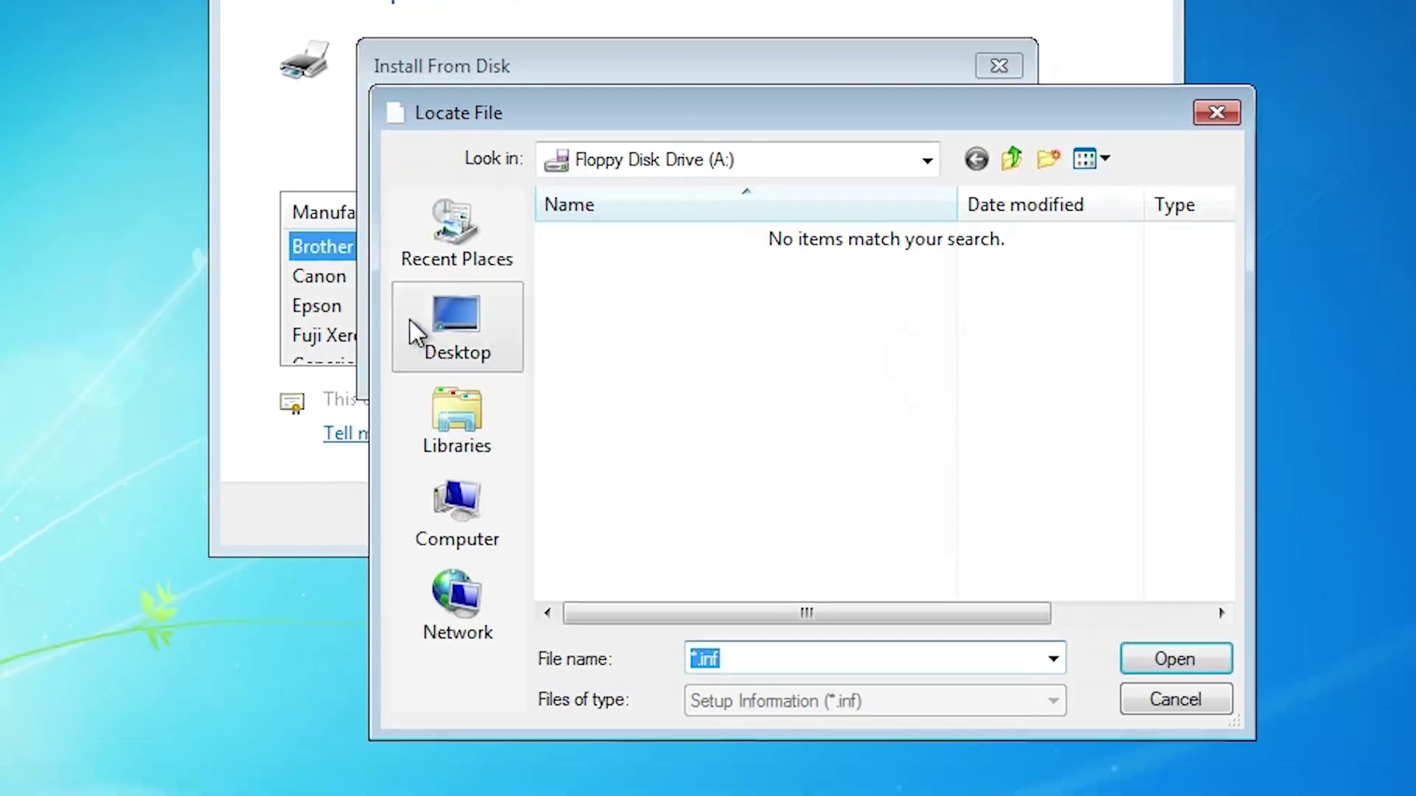
pyautogui.click(411, 325)
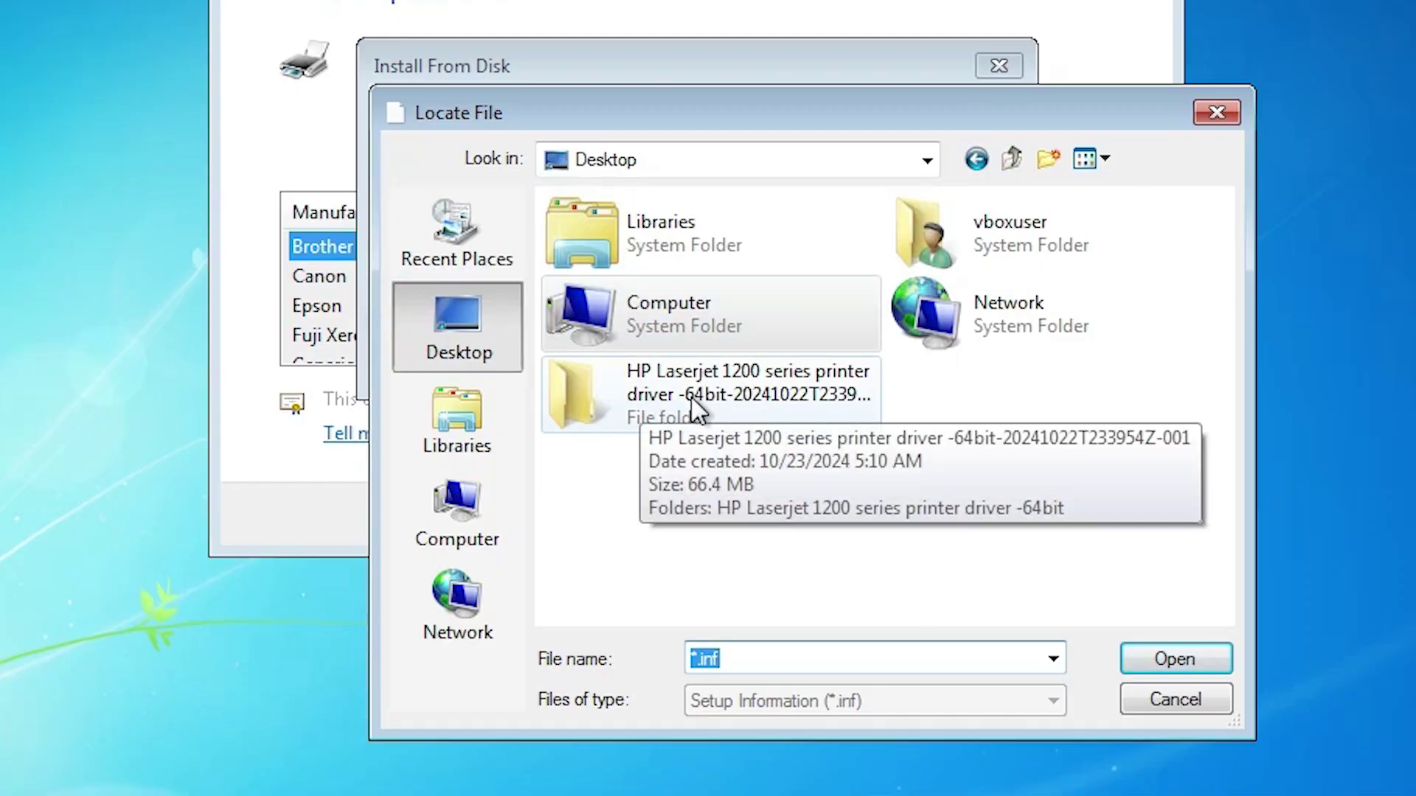
pyautogui.doubleClick(746, 387)
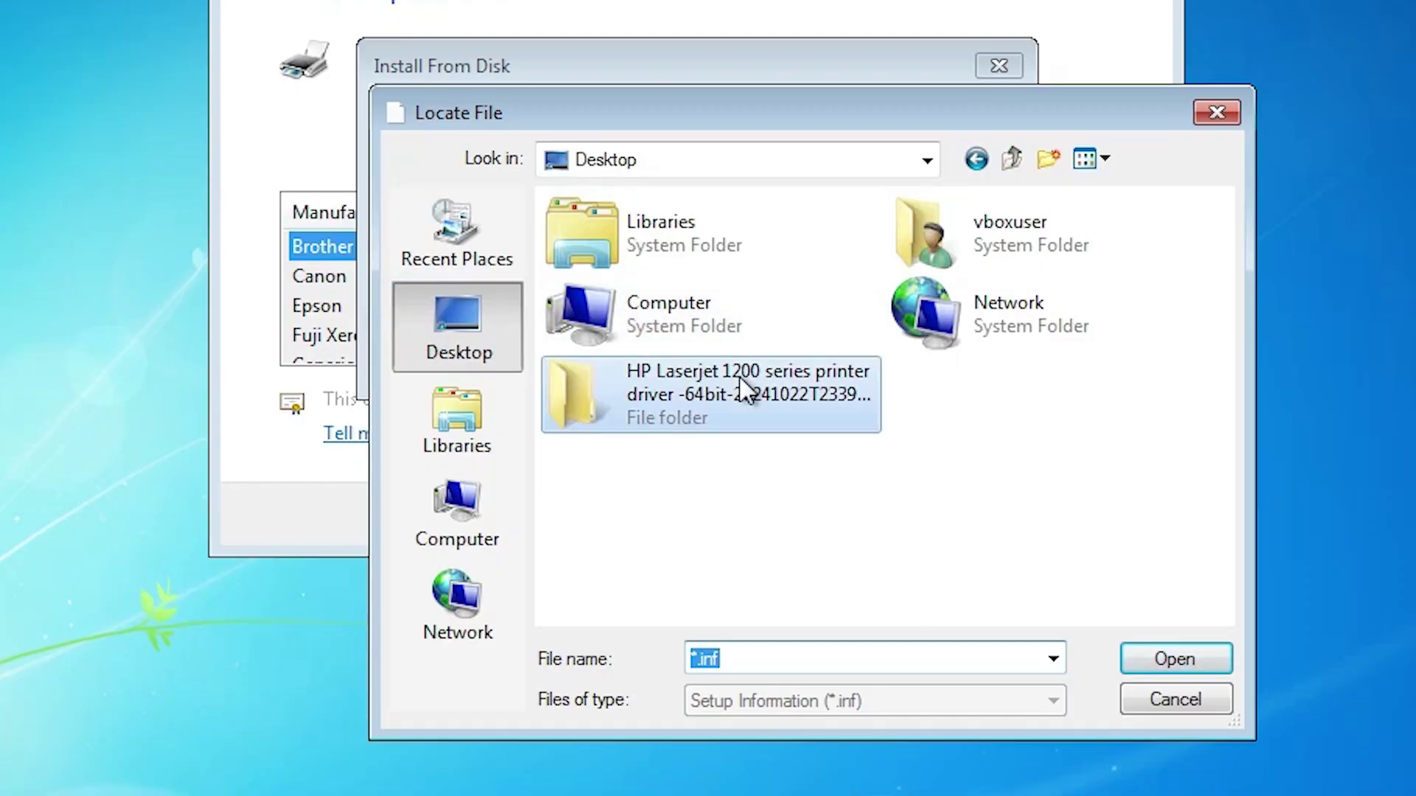
pyautogui.doubleClick(670, 242)
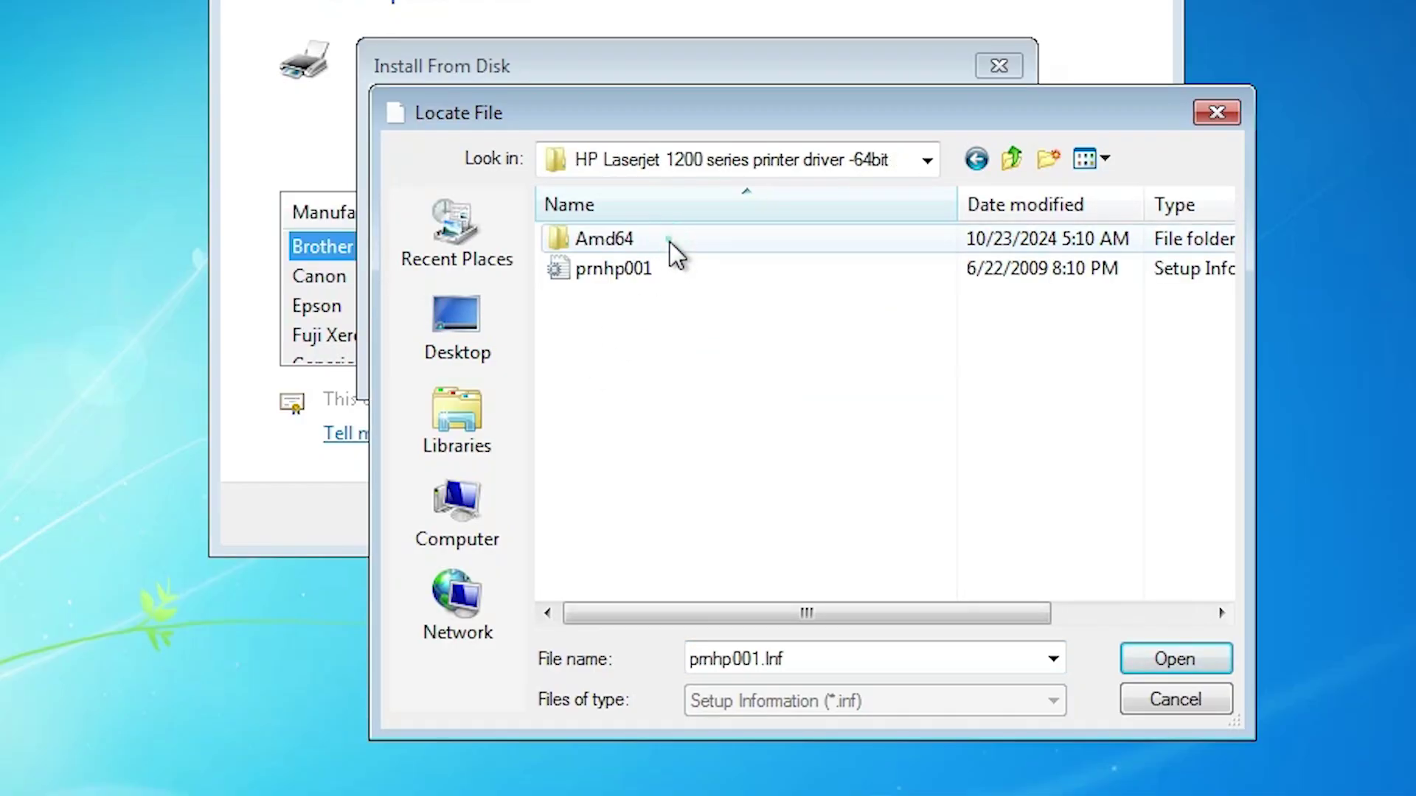
pyautogui.click(638, 276)
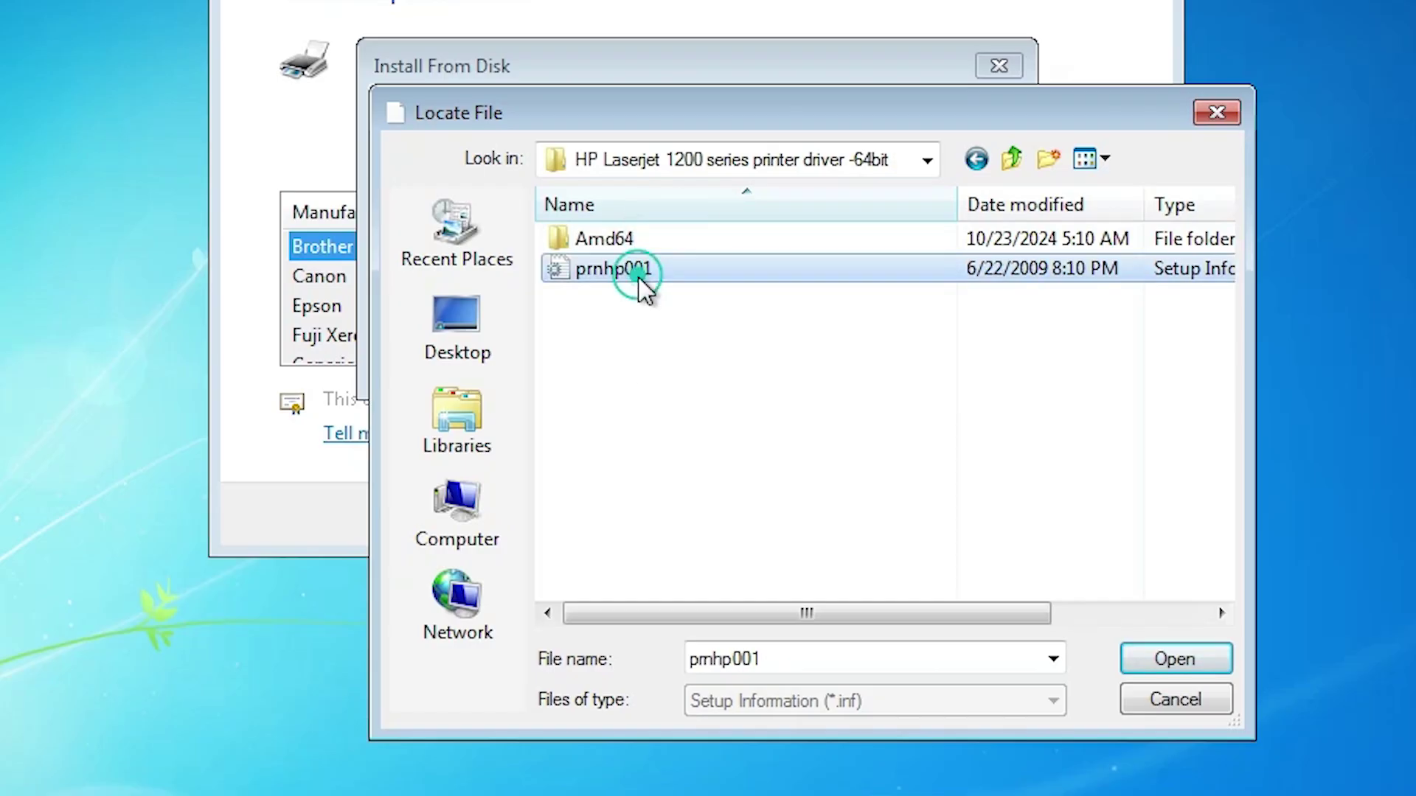
pyautogui.click(1174, 658)
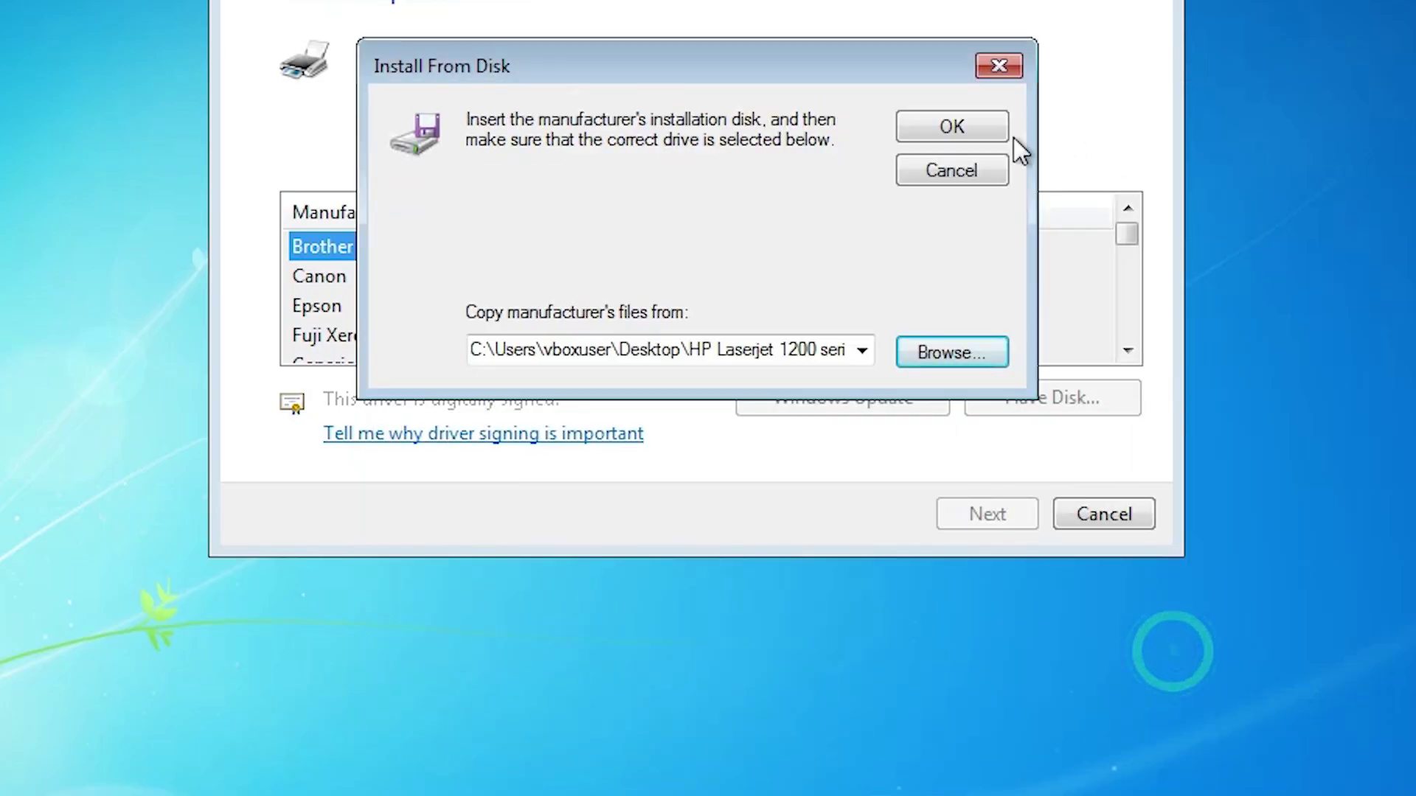
pyautogui.click(951, 126)
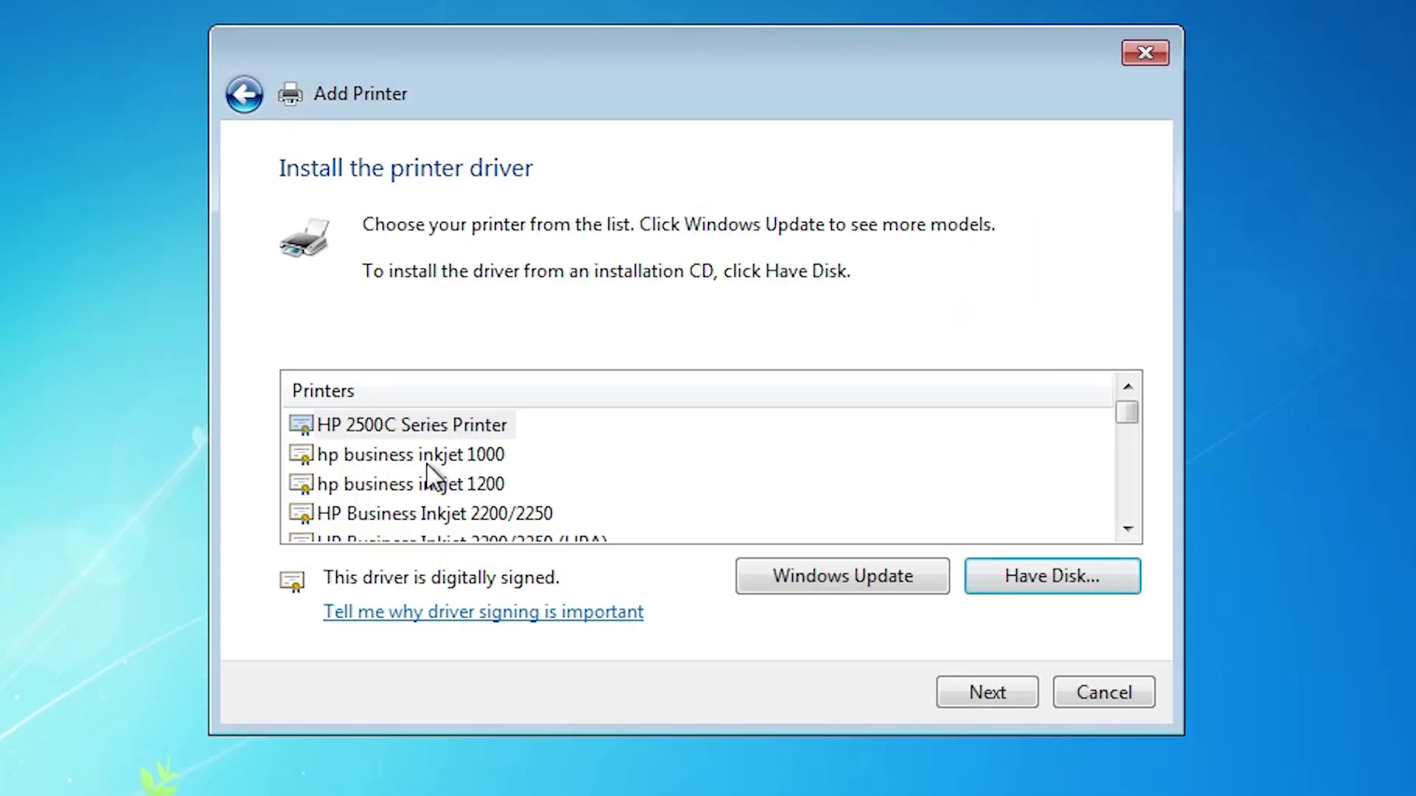
# Find HP LaserJet 1200 Series PCL 5 among the printer models, select it and continue
pyautogui.click(464, 486)
pyautogui.scroll(-3, 635, 477)
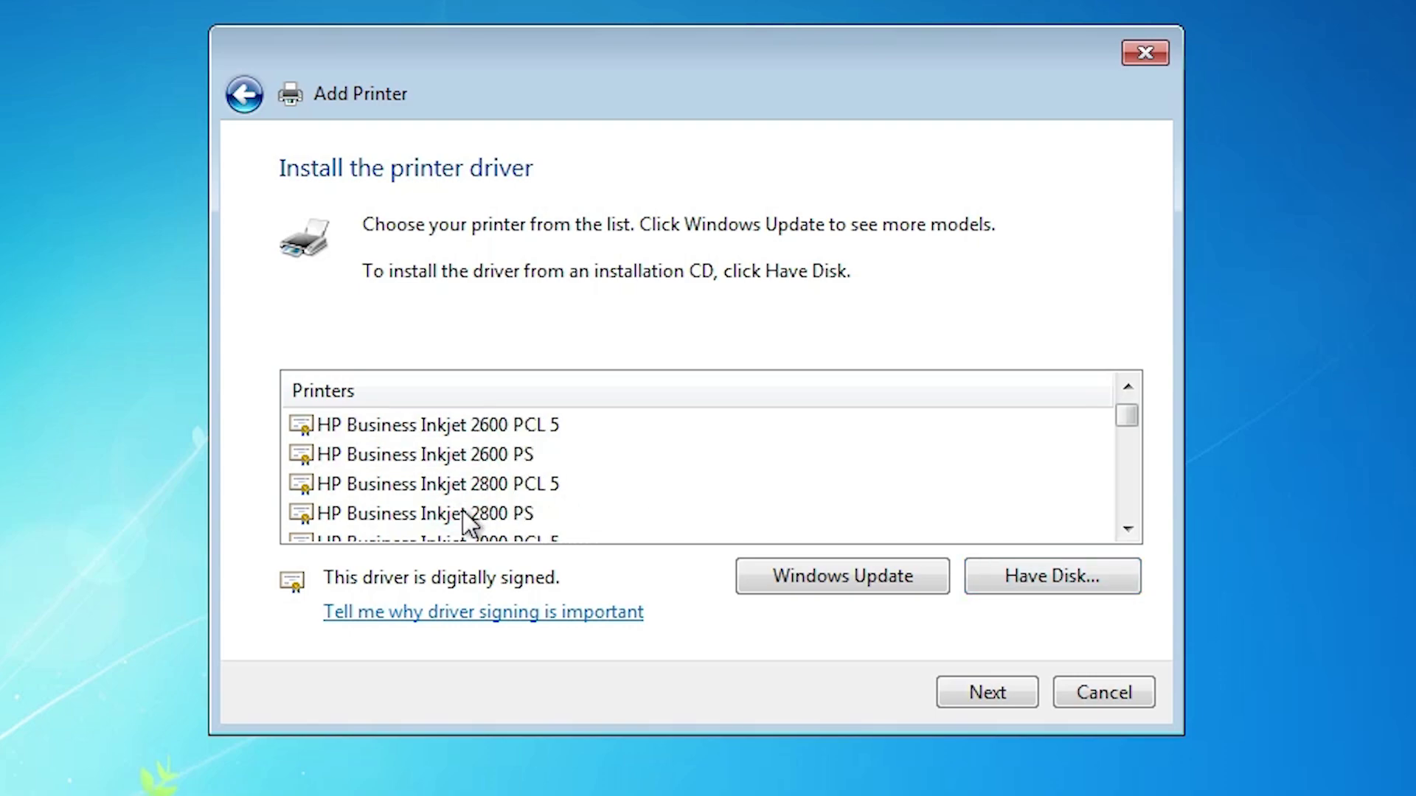
pyautogui.click(463, 508)
pyautogui.scroll(-1, 462, 509)
pyautogui.scroll(-10, 462, 508)
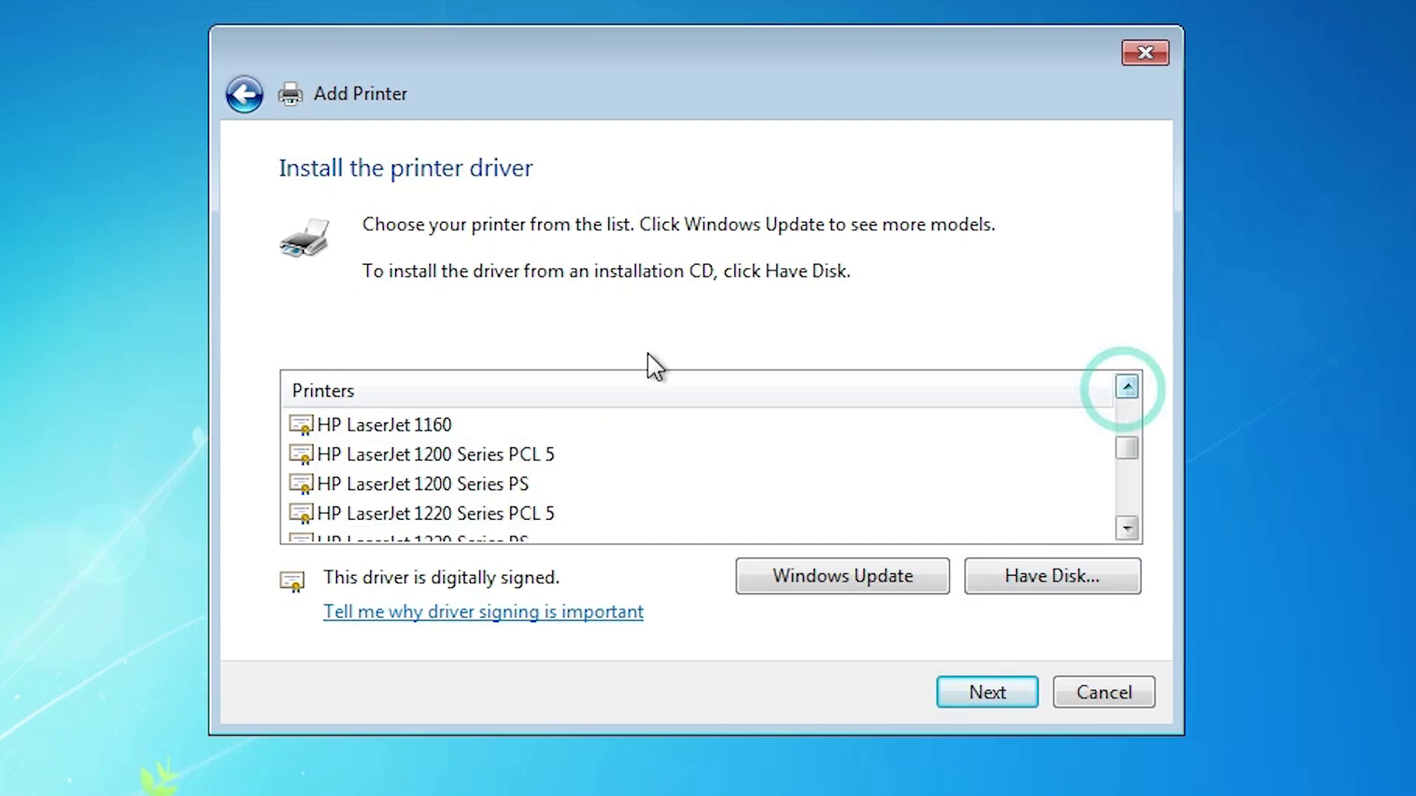
pyautogui.click(406, 458)
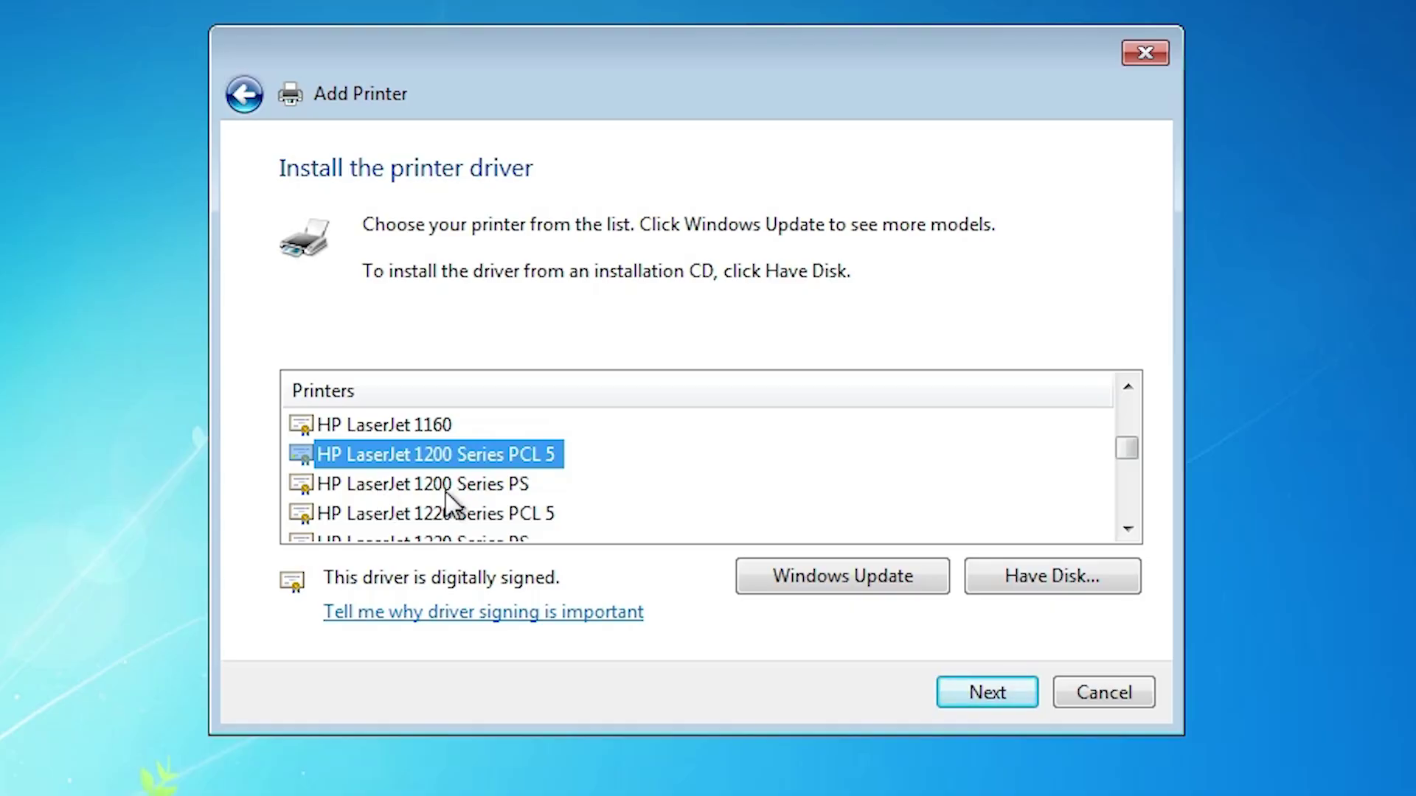
pyautogui.click(507, 481)
pyautogui.click(525, 457)
pyautogui.click(967, 692)
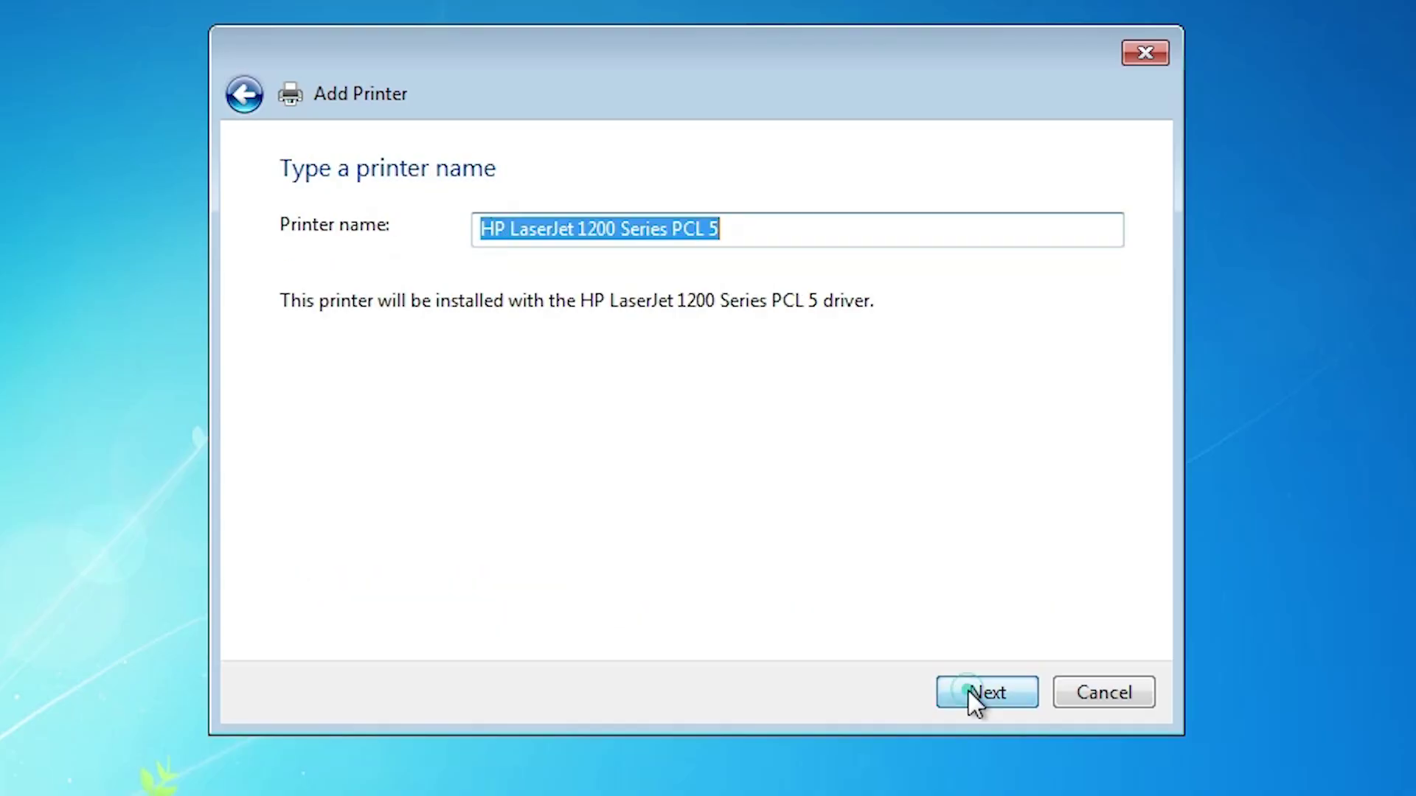
# Shorten the printer name to HP LaserJet 1200, install the printer and finish the Add Printer wizard
pyautogui.click(723, 218)
pyautogui.moveTo(618, 228); pyautogui.dragTo(840, 233)
pyautogui.press('BackSpace')
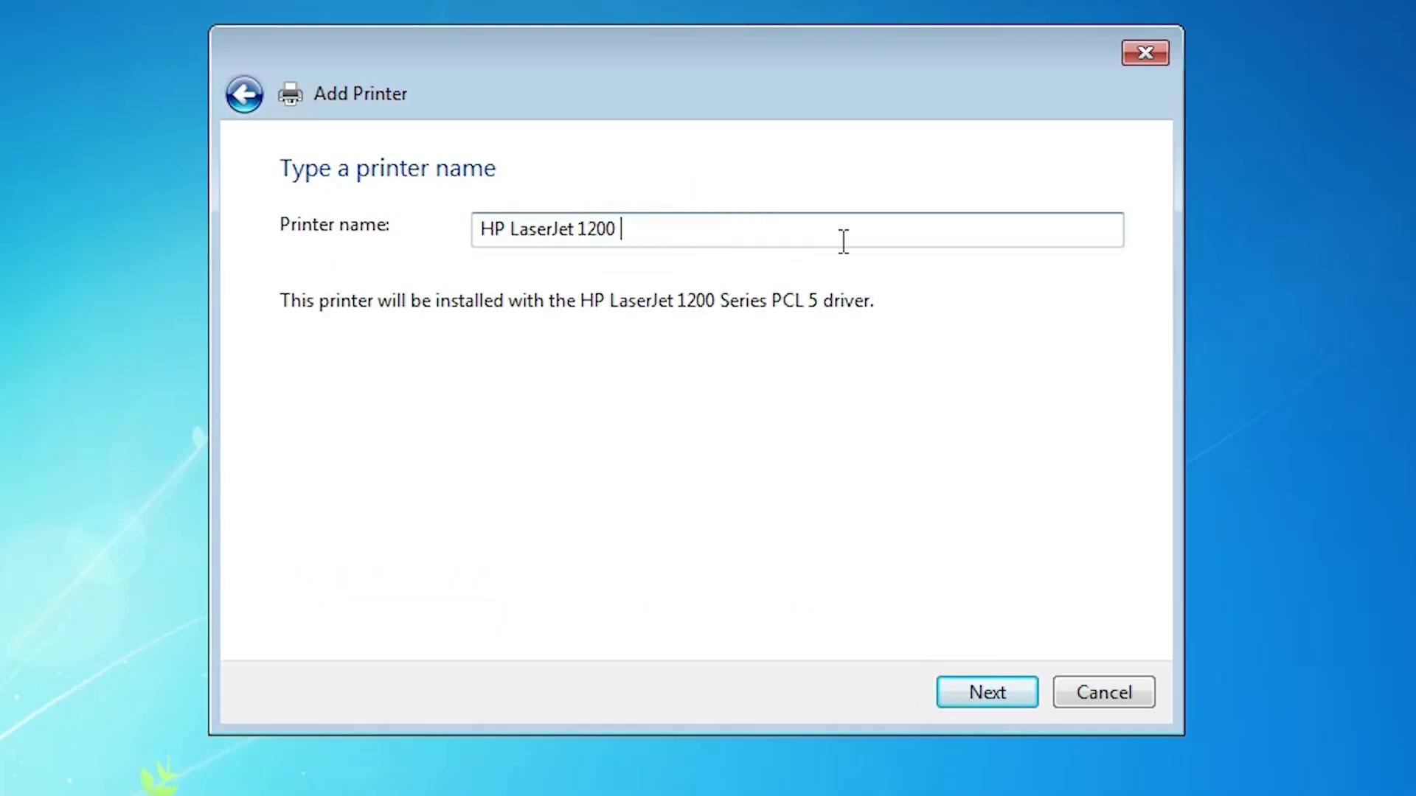
pyautogui.click(988, 696)
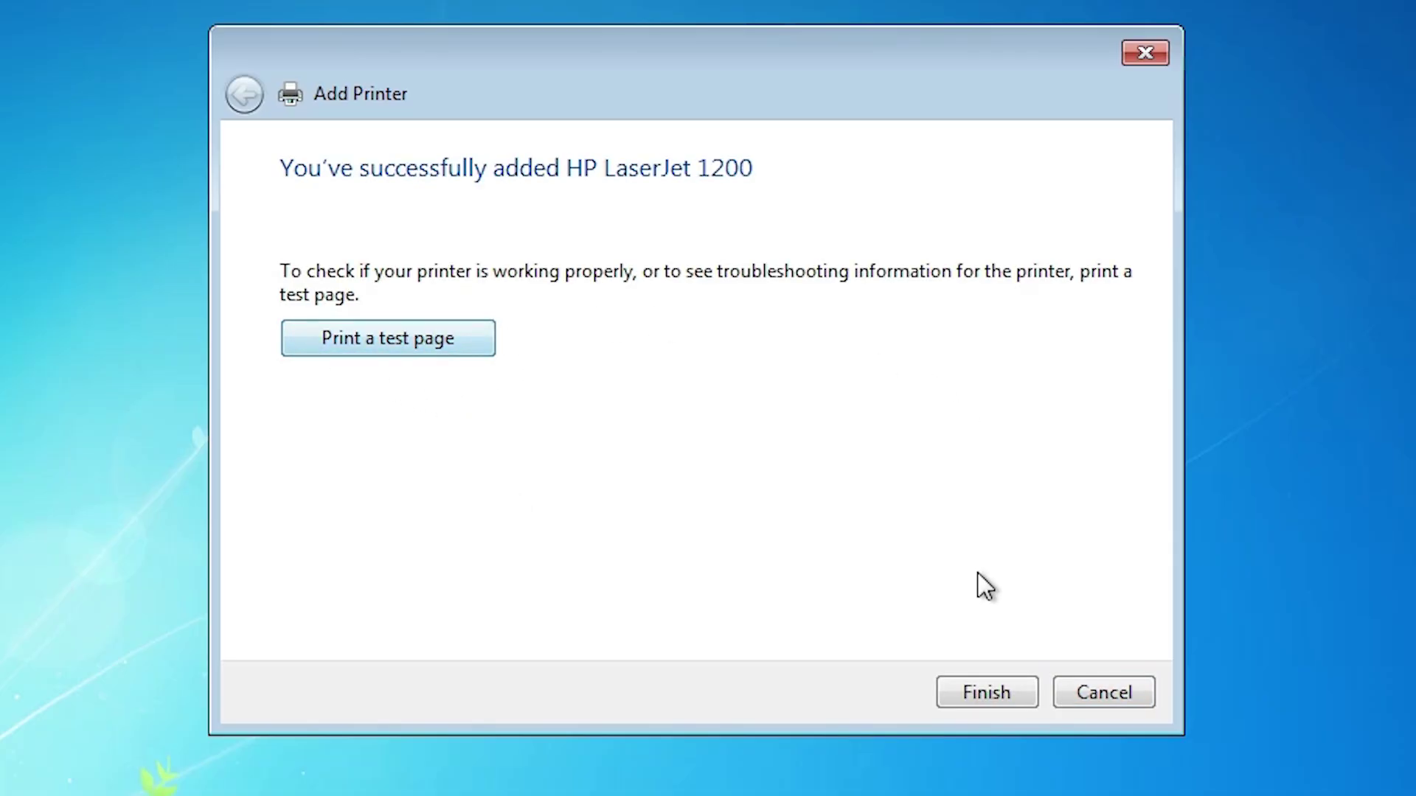
pyautogui.click(994, 690)
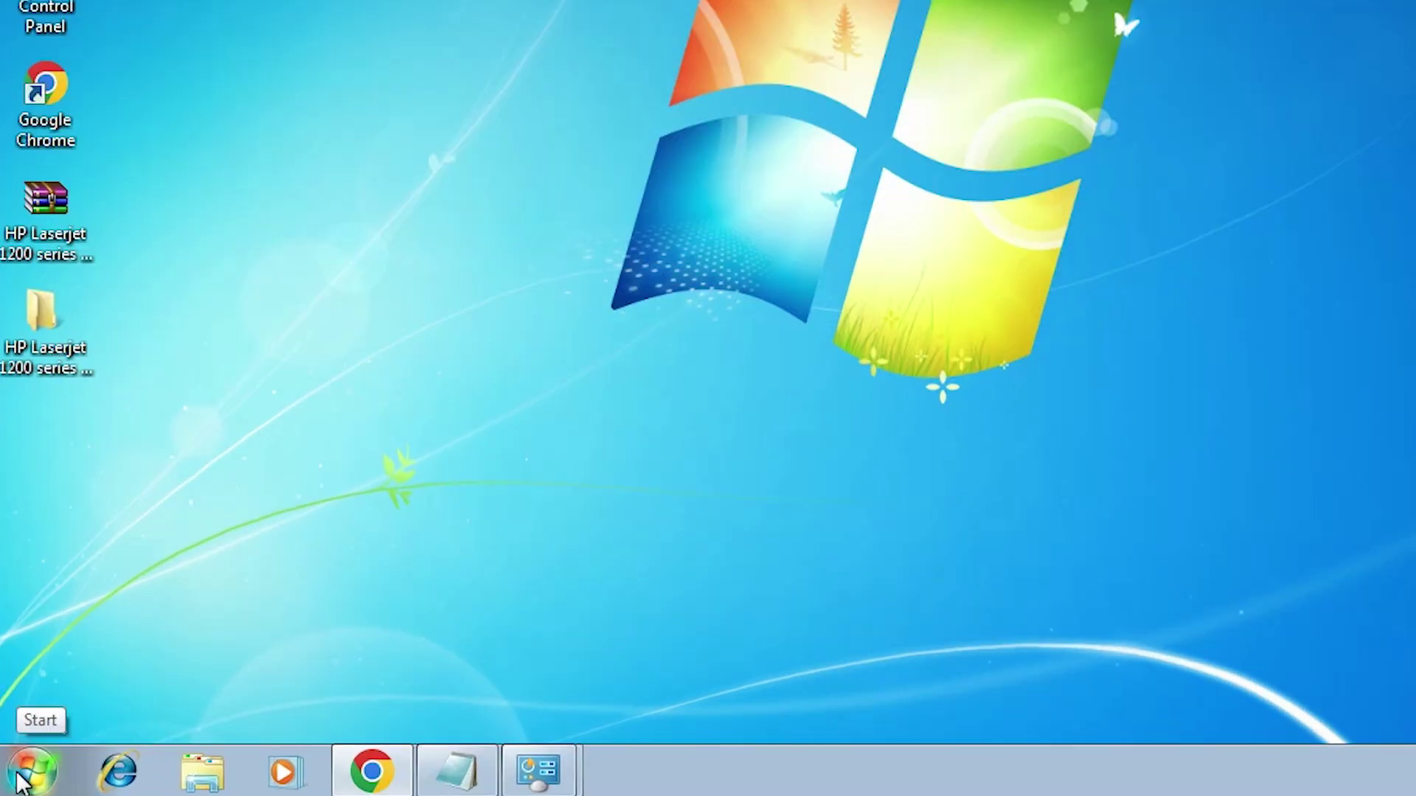
# Open Devices and Printers to check for the newly added HP LaserJet 1200
pyautogui.click(18, 774)
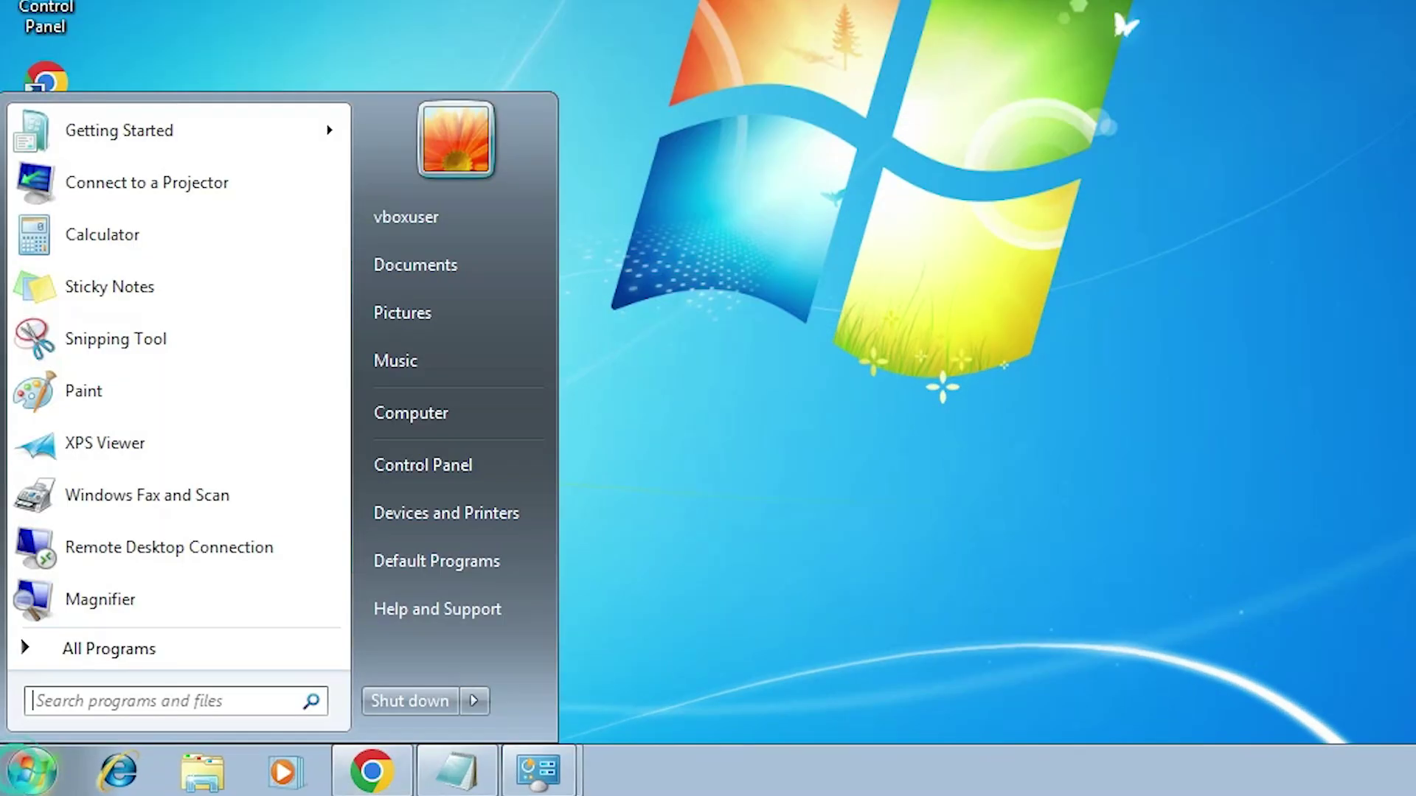
pyautogui.click(501, 516)
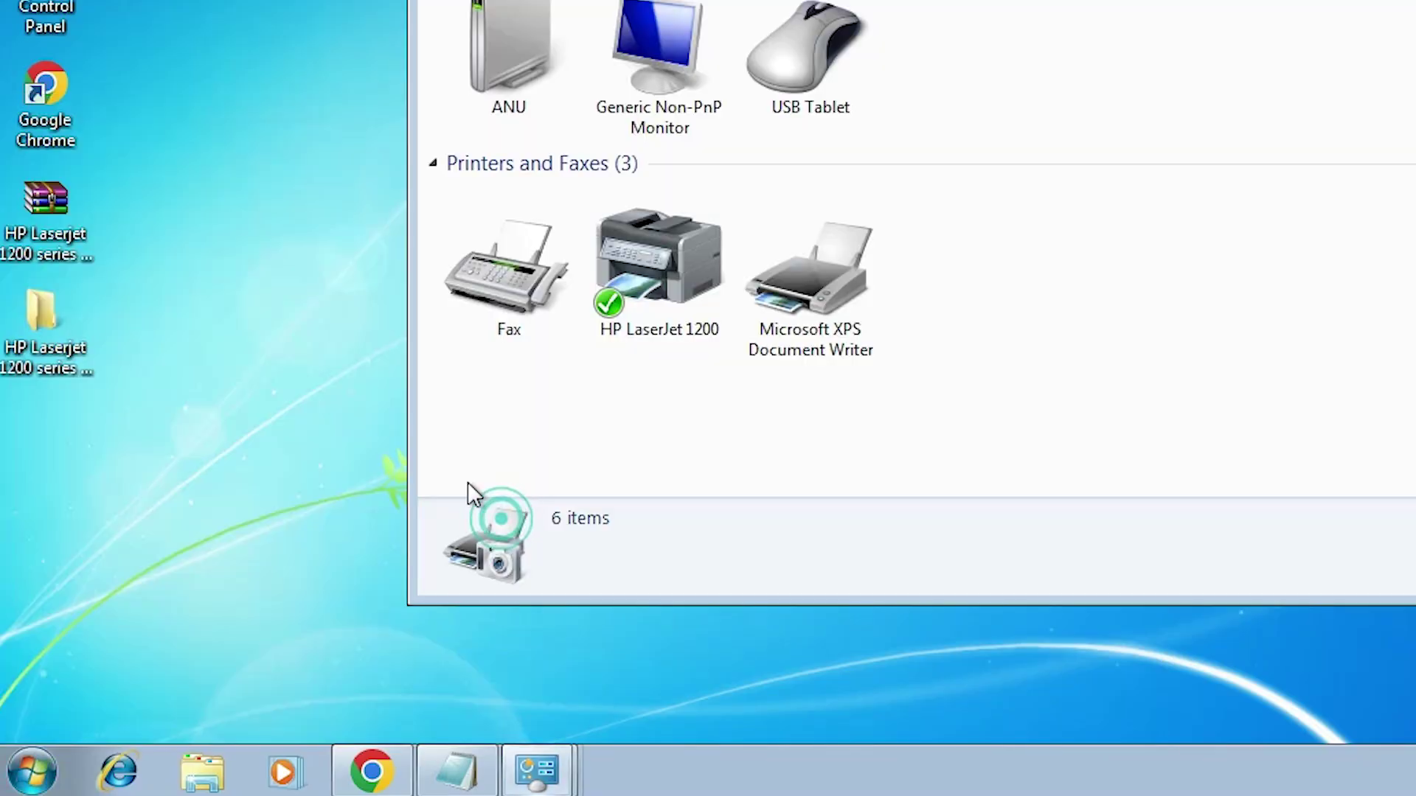